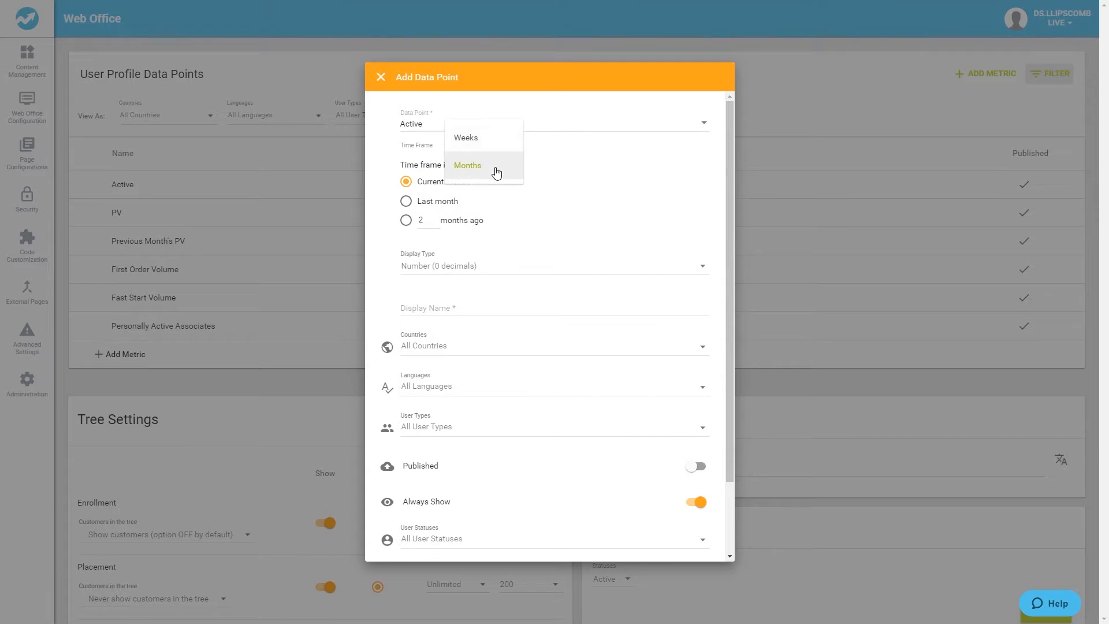
{"action": "left_click", "coordinate": [499, 174]}
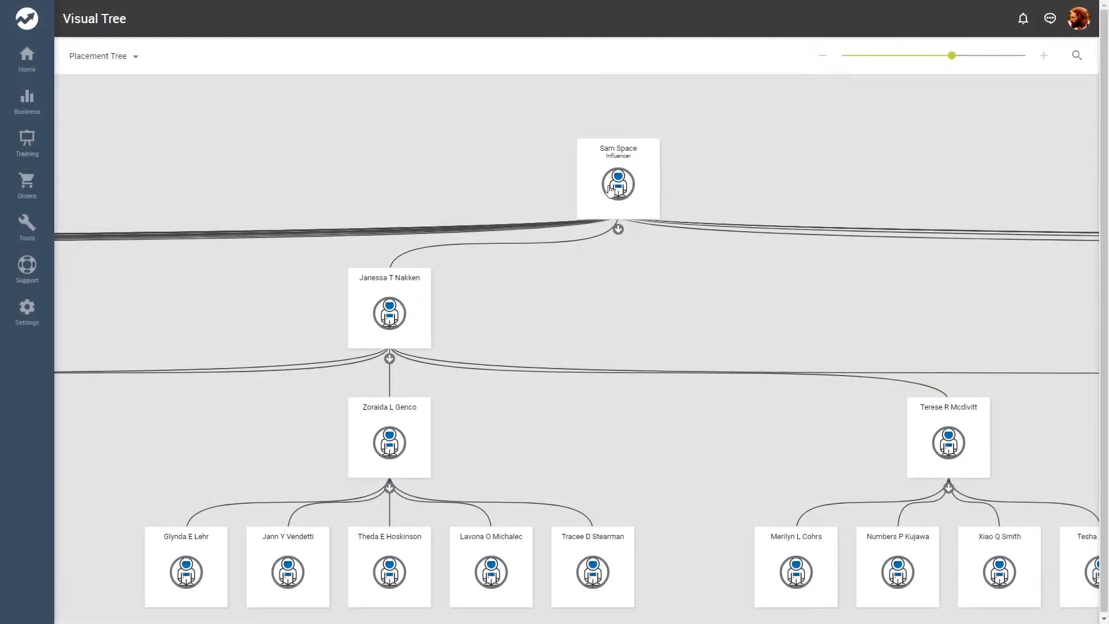
{"action": "left_click", "coordinate": [612, 185]}
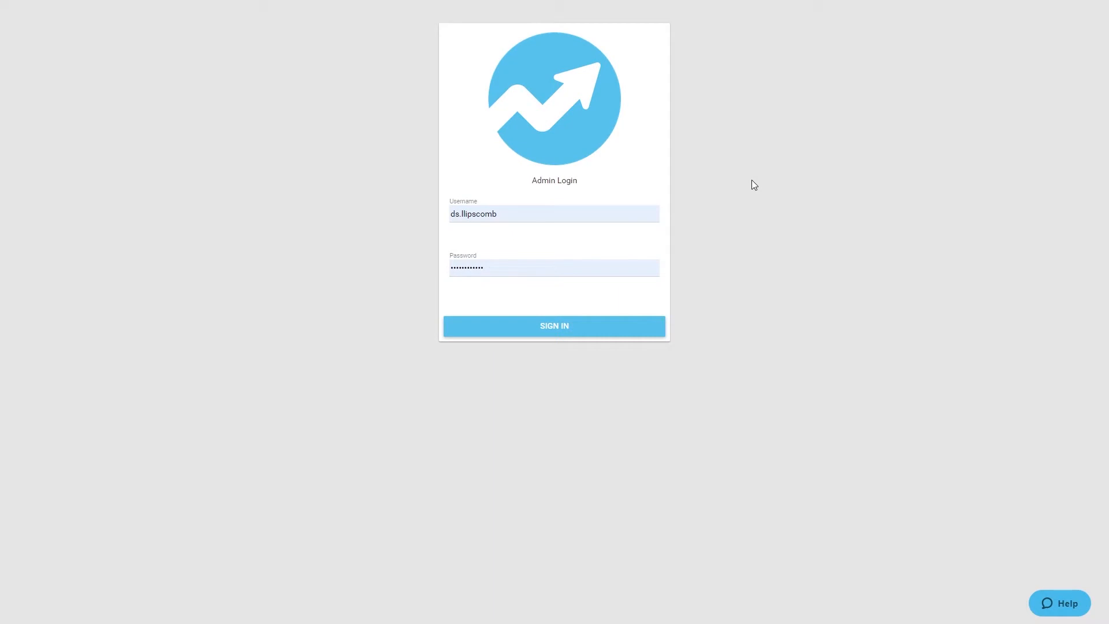
Sign in to the admin site with the filled-in credentials
{"action": "left_click", "coordinate": [572, 330]}
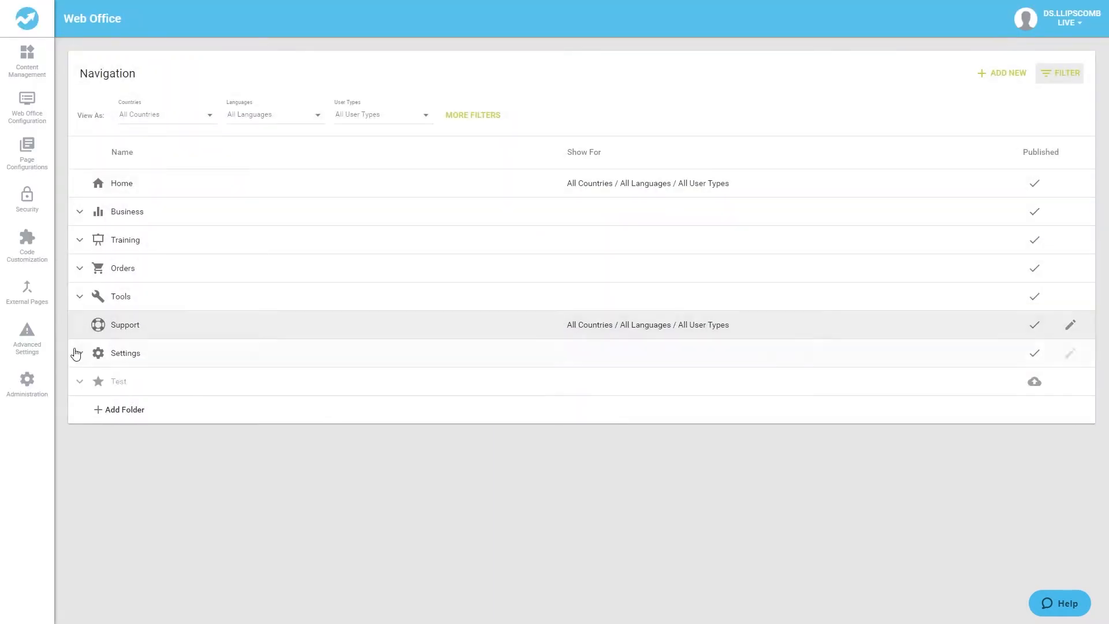
Open the roles of the Admin Users page and examine one role's permissions
{"action": "left_click", "coordinate": [27, 381]}
{"action": "left_click", "coordinate": [129, 71]}
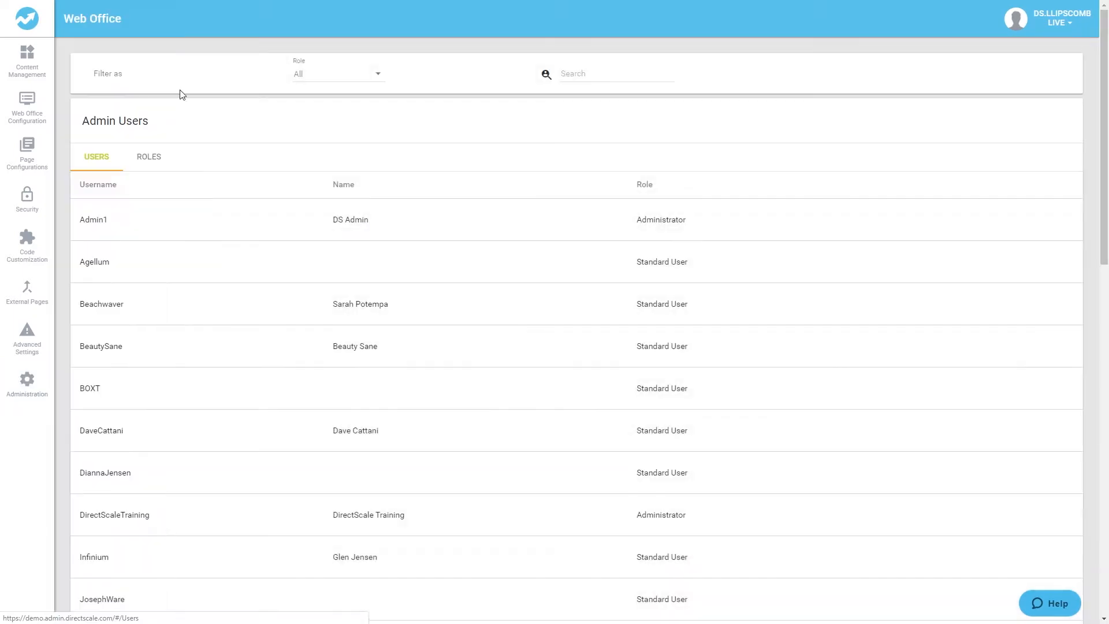
{"action": "left_click", "coordinate": [153, 155]}
{"action": "left_click", "coordinate": [1011, 292]}
{"action": "scroll", "coordinate": [544, 354], "scroll_direction": "down", "scroll_amount": 15}
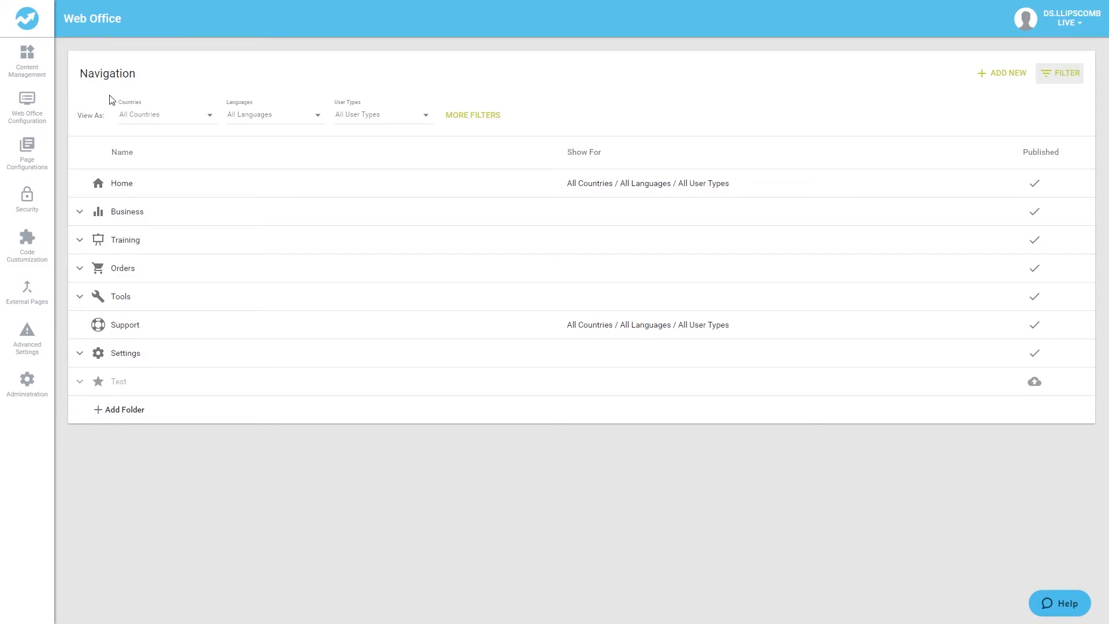
Open the Visual Tree configuration page and view the top member's profile card in the Placement Tree
{"action": "left_click", "coordinate": [29, 104]}
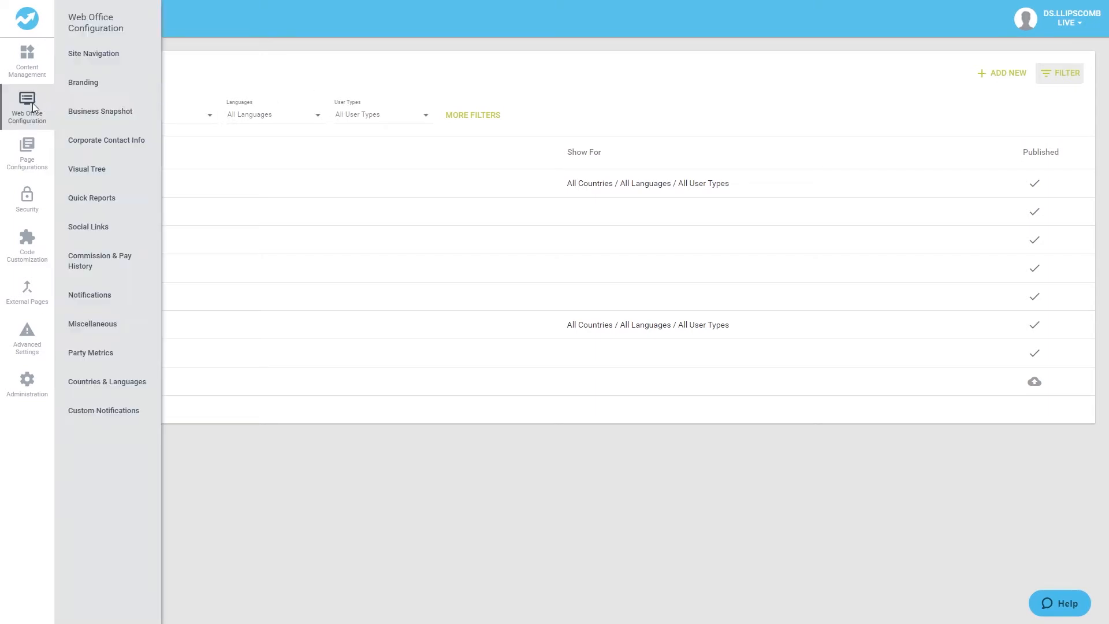
{"action": "left_click", "coordinate": [94, 177]}
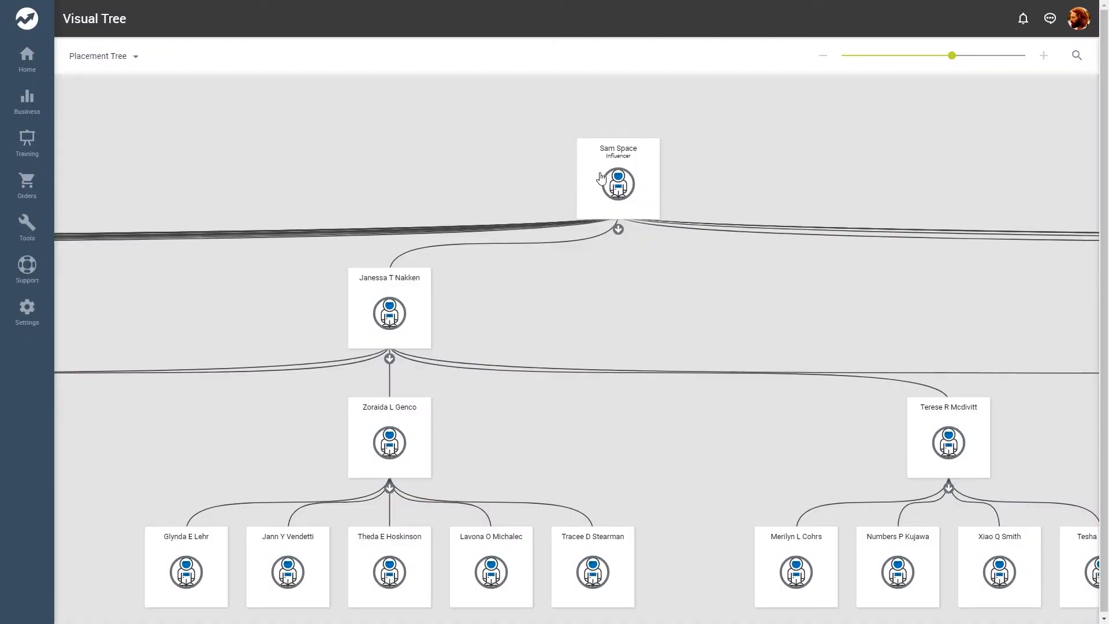
{"action": "left_click", "coordinate": [614, 180]}
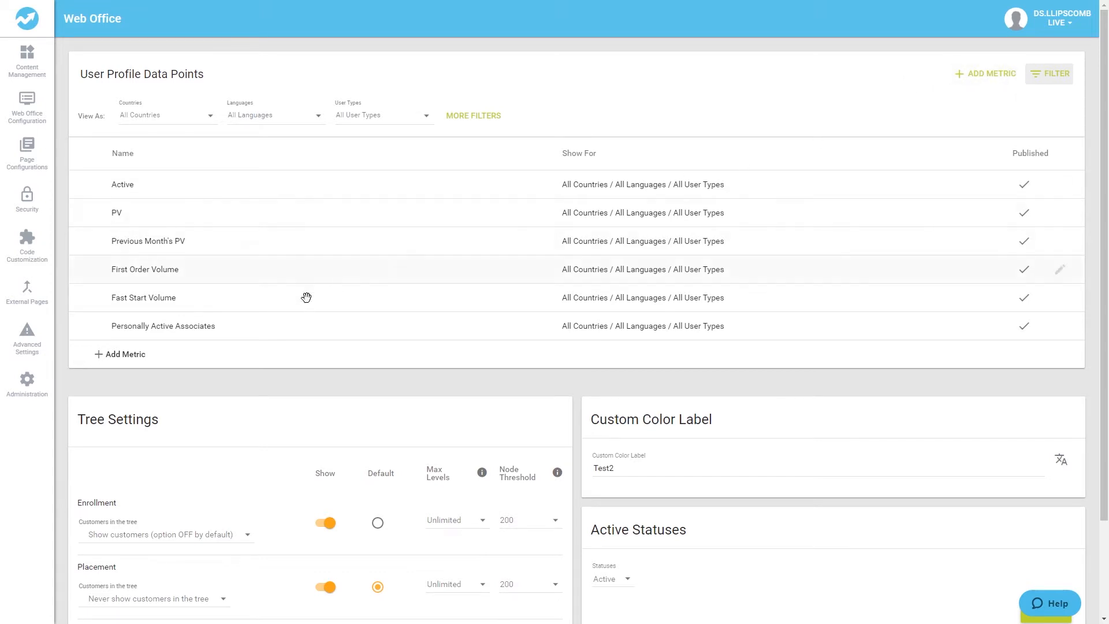
Add a metric to the User Profile Data Points, using Active from the Commissions group as its data point
{"action": "left_click", "coordinate": [114, 355]}
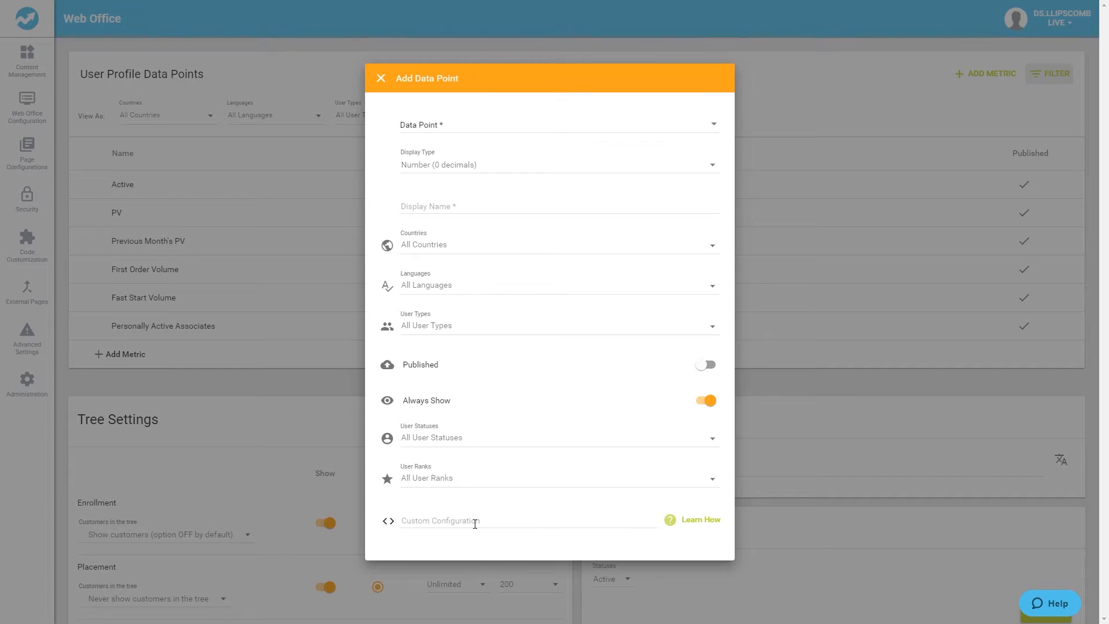
{"action": "left_click", "coordinate": [490, 128]}
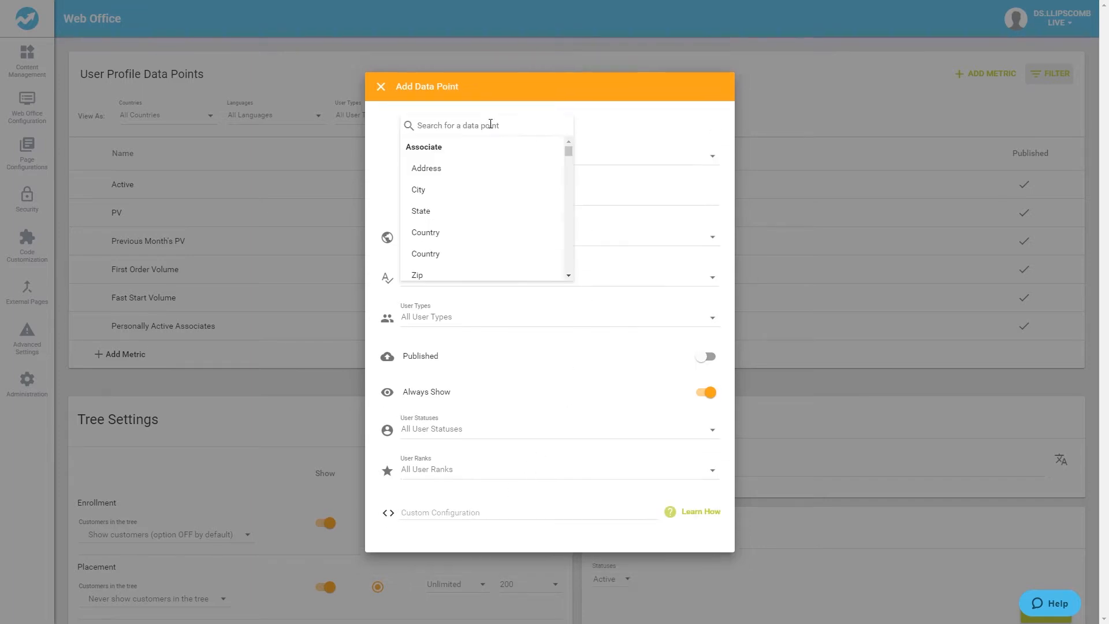
{"action": "scroll", "coordinate": [486, 179], "scroll_direction": "down", "scroll_amount": 4}
{"action": "scroll", "coordinate": [488, 181], "scroll_direction": "down", "scroll_amount": 8}
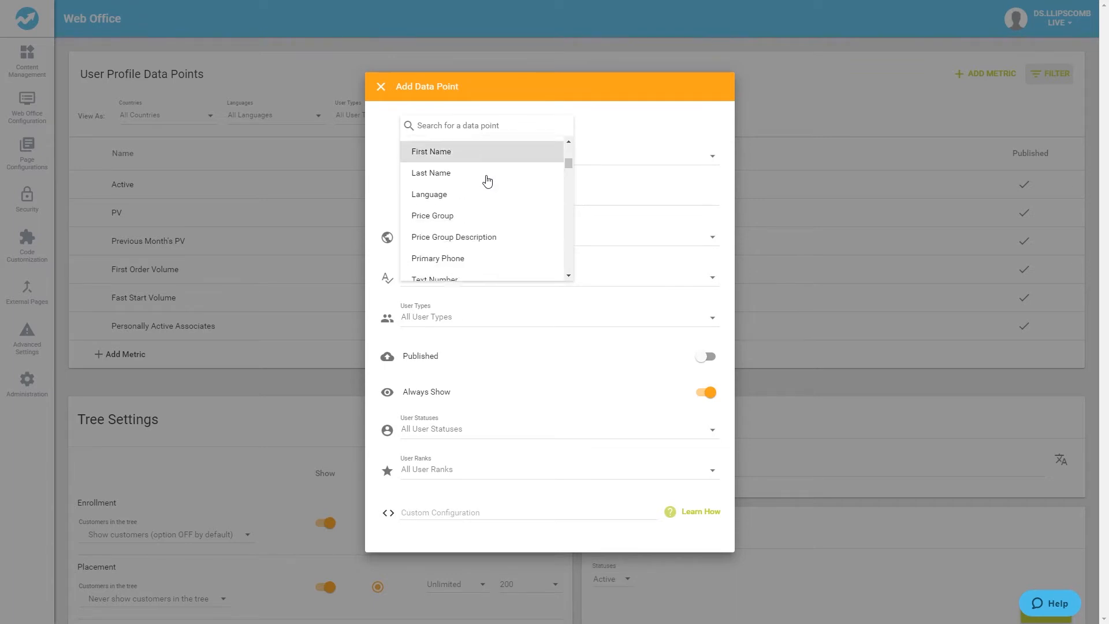
{"action": "scroll", "coordinate": [488, 181], "scroll_direction": "down", "scroll_amount": 8}
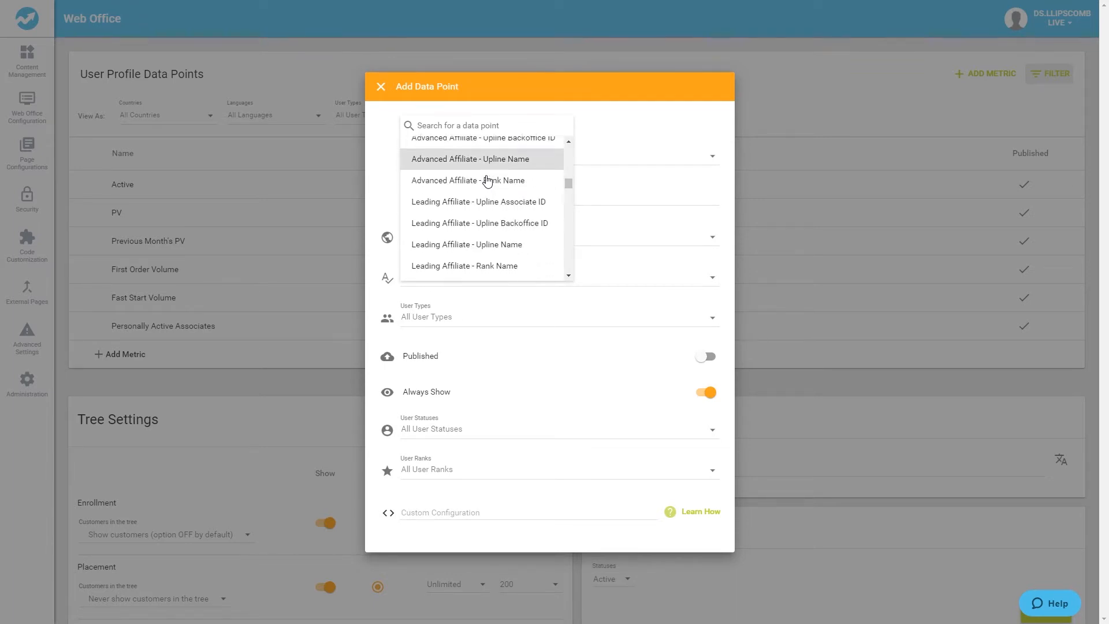
{"action": "scroll", "coordinate": [488, 181], "scroll_direction": "down", "scroll_amount": 8}
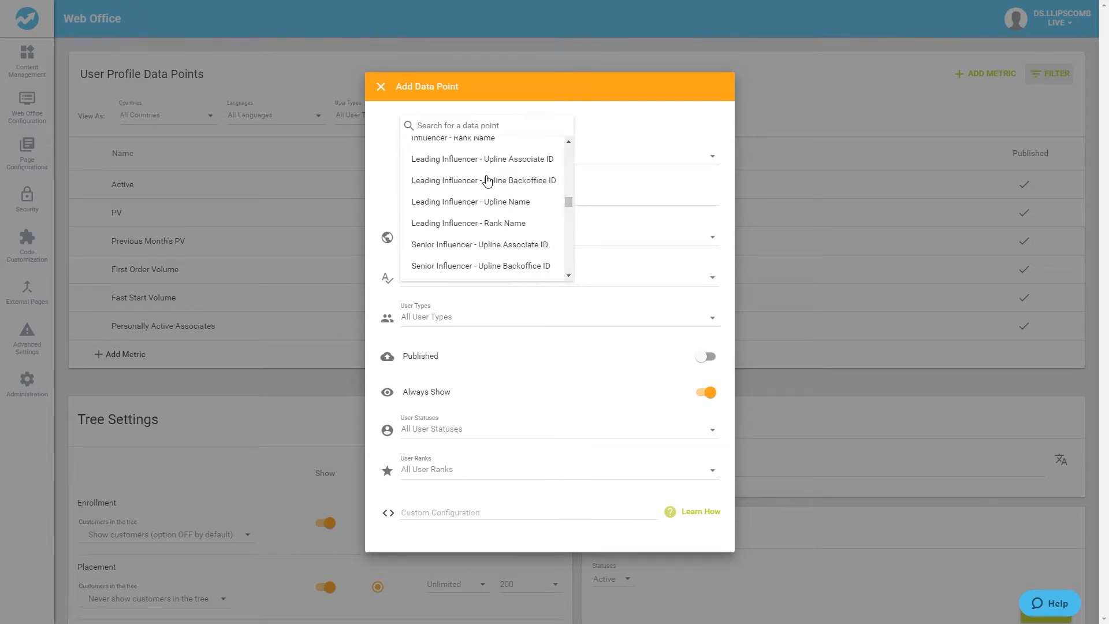
{"action": "scroll", "coordinate": [488, 181], "scroll_direction": "down", "scroll_amount": 4}
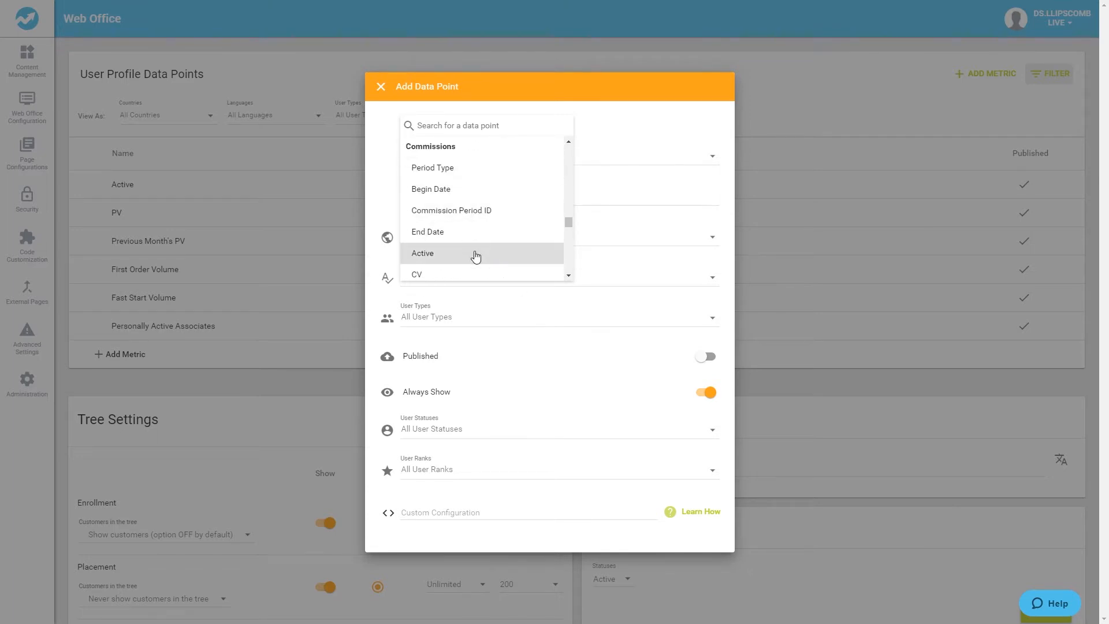
{"action": "left_click", "coordinate": [475, 249]}
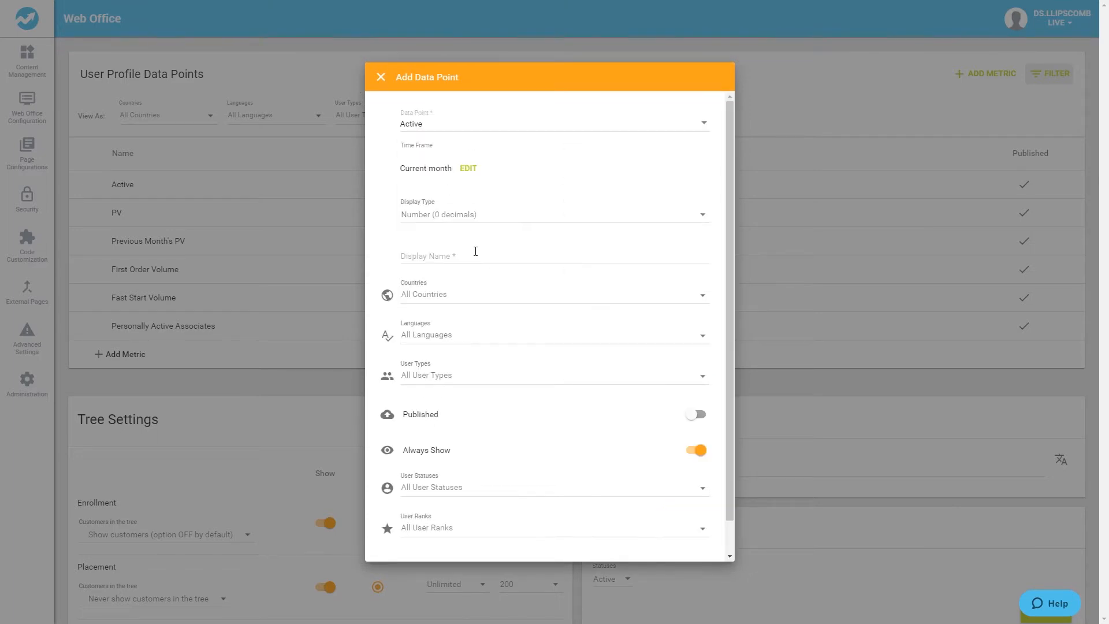
Open the data point's time frame for editing and check the available time units, keeping Months
{"action": "left_click", "coordinate": [467, 169]}
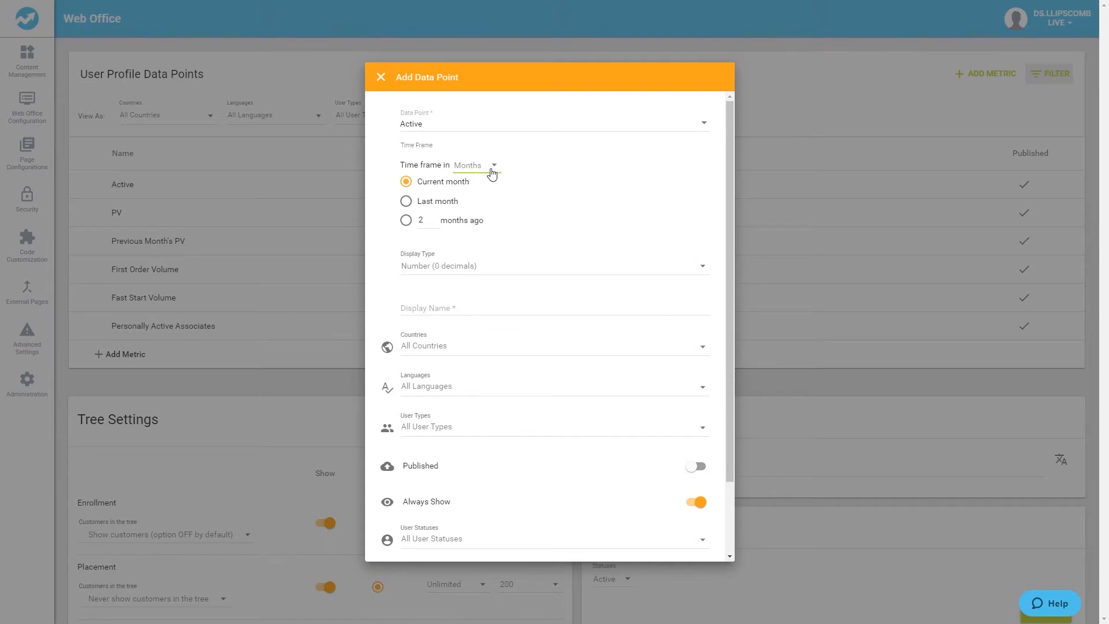
{"action": "left_click", "coordinate": [491, 169]}
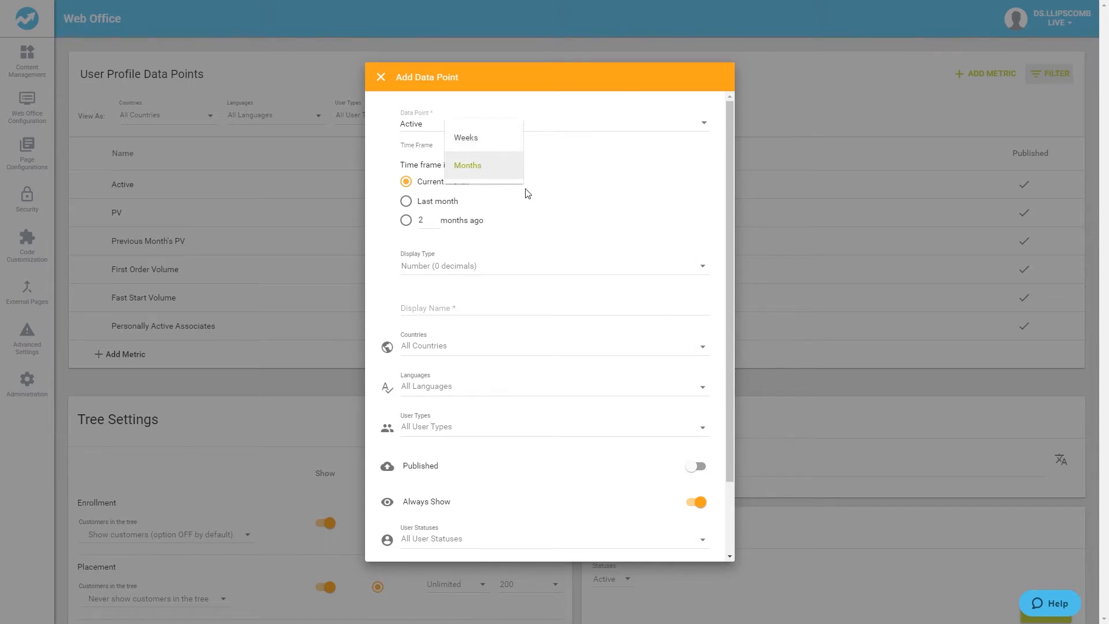
{"action": "left_click", "coordinate": [553, 214]}
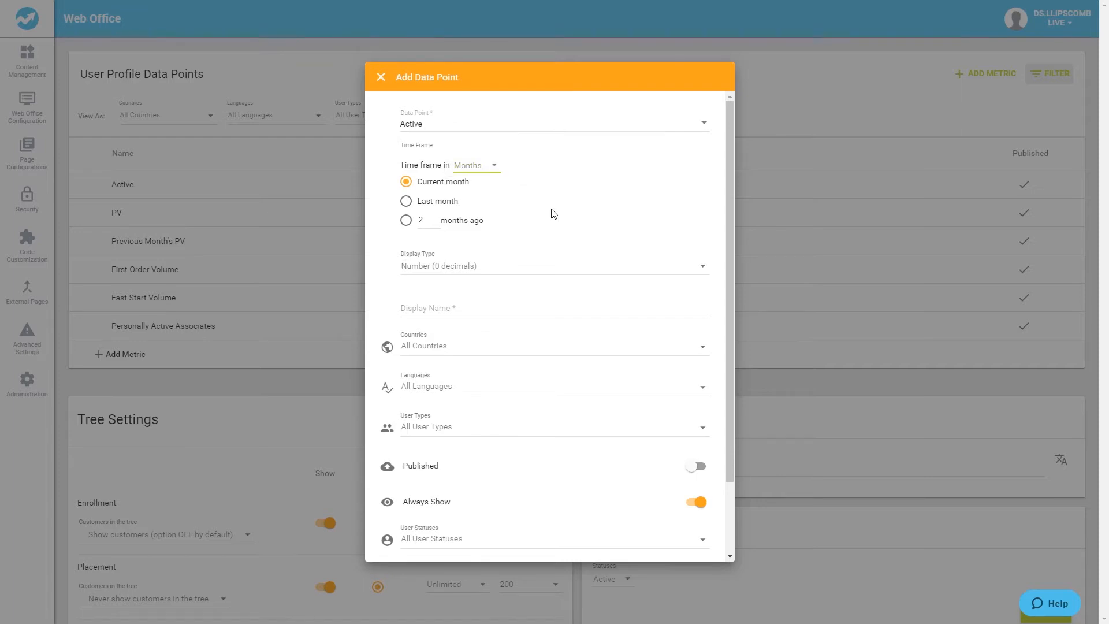
Try the Boolean, Date, Number and Value to text display types for the data point, settling on Custom
{"action": "left_click", "coordinate": [517, 269]}
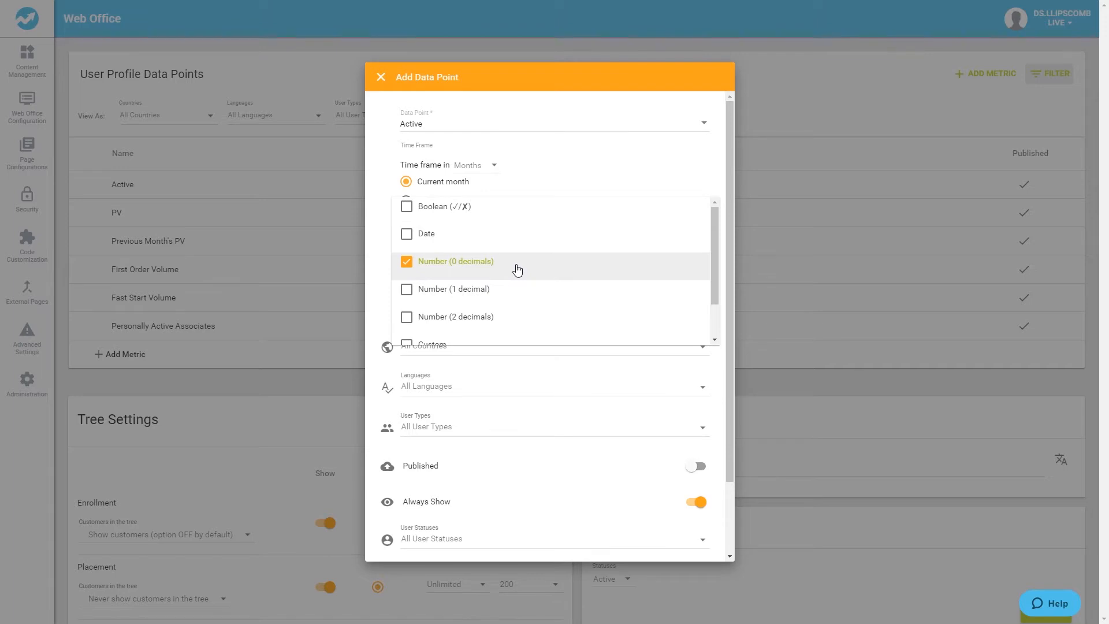
{"action": "left_click", "coordinate": [502, 215]}
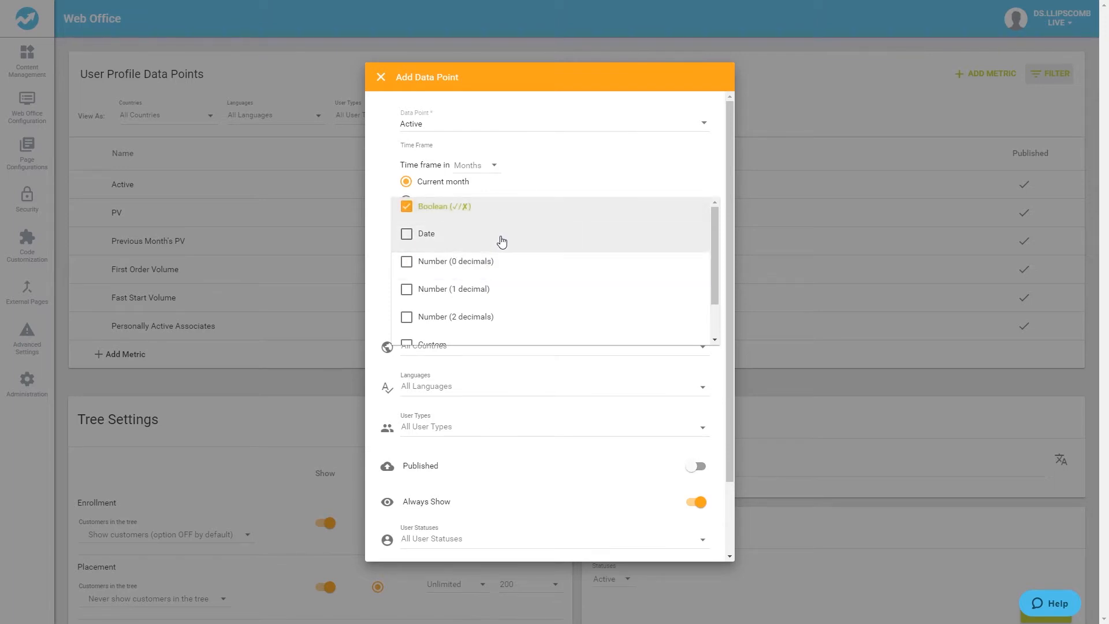
{"action": "left_click", "coordinate": [501, 241]}
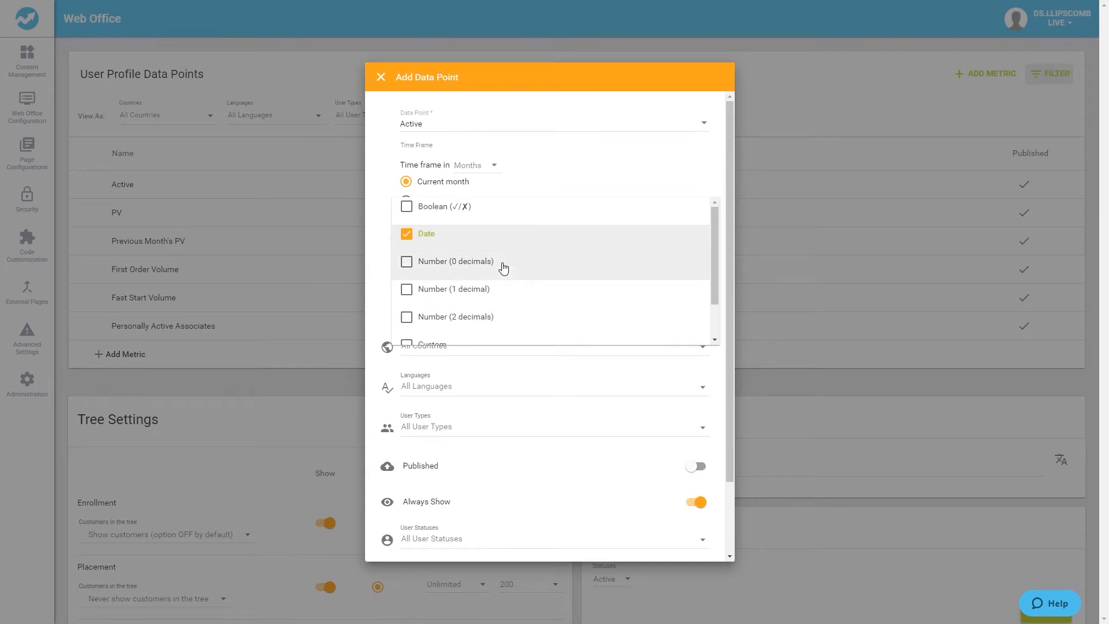
{"action": "left_click", "coordinate": [504, 267]}
{"action": "left_click", "coordinate": [498, 295]}
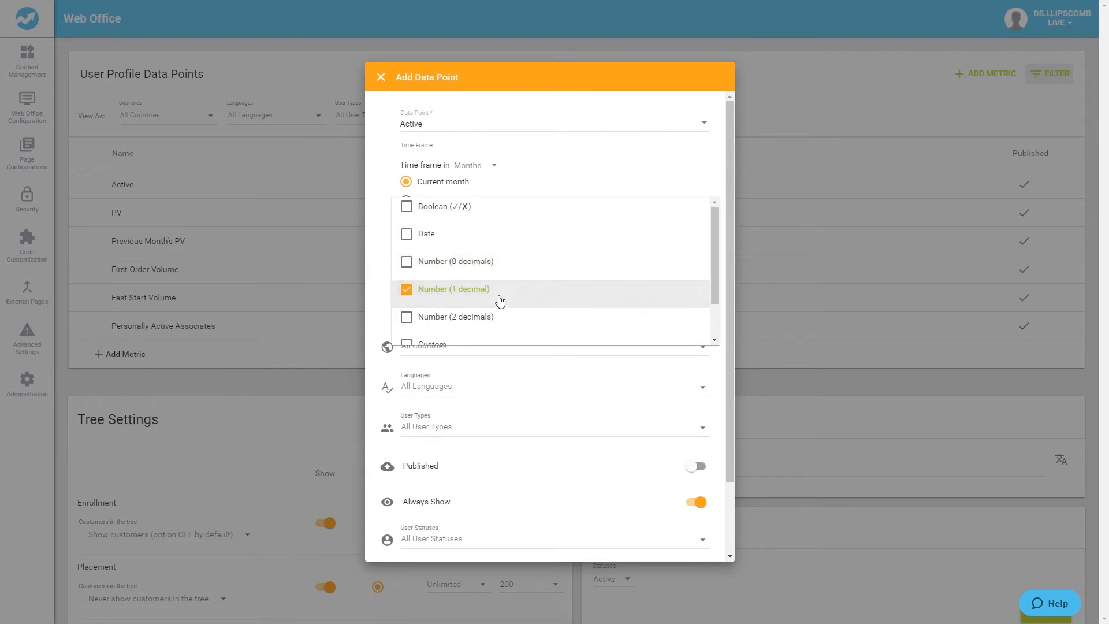
{"action": "left_click", "coordinate": [497, 318]}
{"action": "scroll", "coordinate": [497, 318], "scroll_direction": "down", "scroll_amount": 1}
{"action": "scroll", "coordinate": [497, 318], "scroll_direction": "down", "scroll_amount": 1}
{"action": "left_click", "coordinate": [488, 310]}
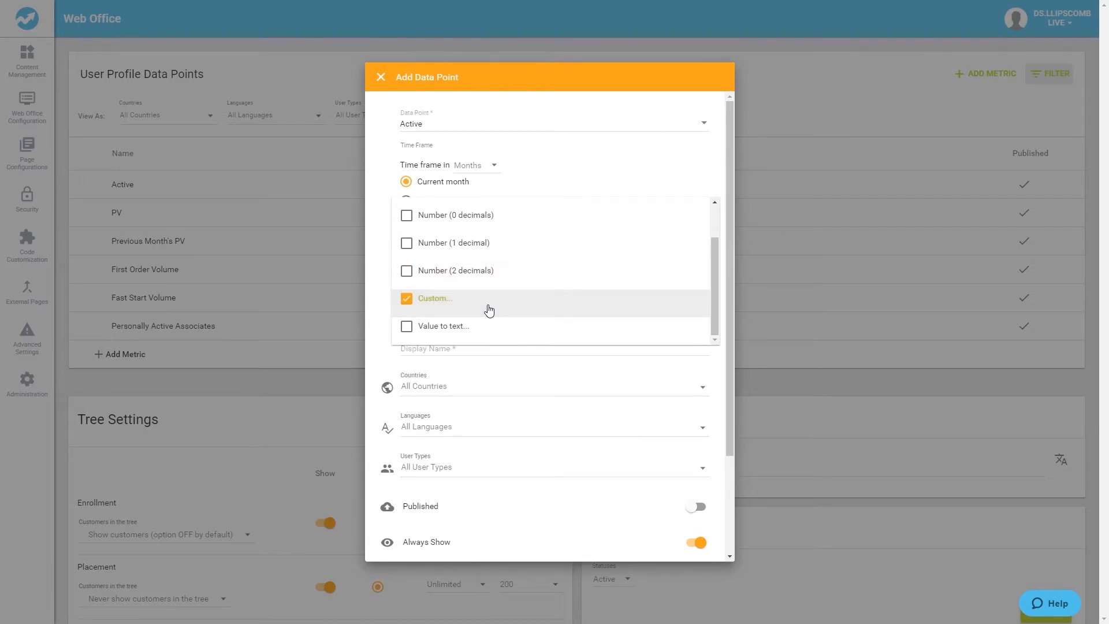
{"action": "left_click", "coordinate": [491, 327]}
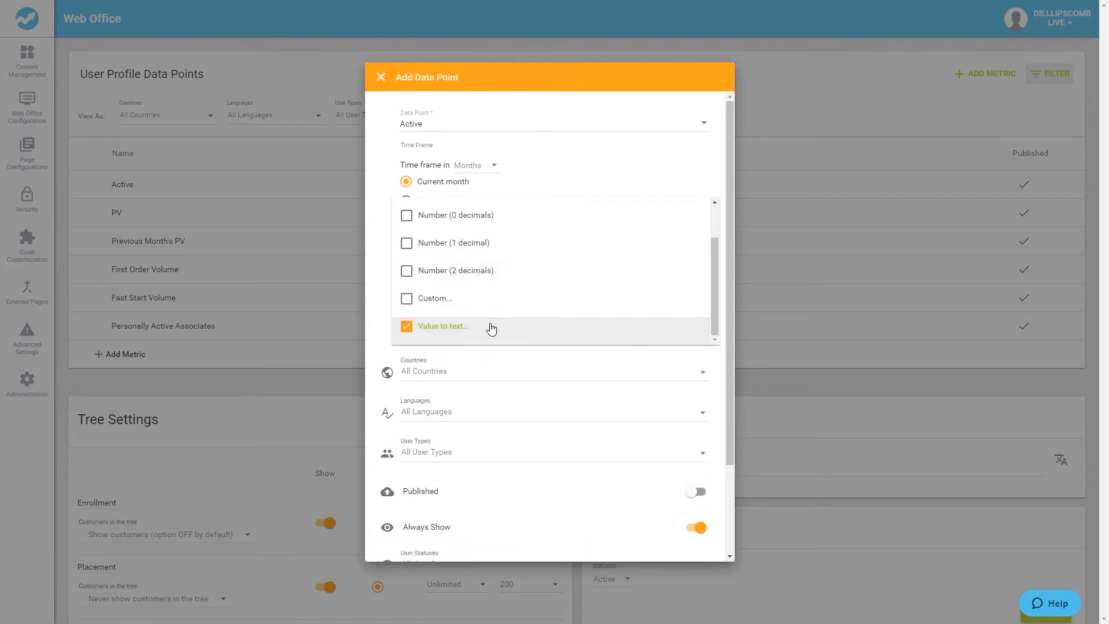
{"action": "left_click", "coordinate": [489, 301]}
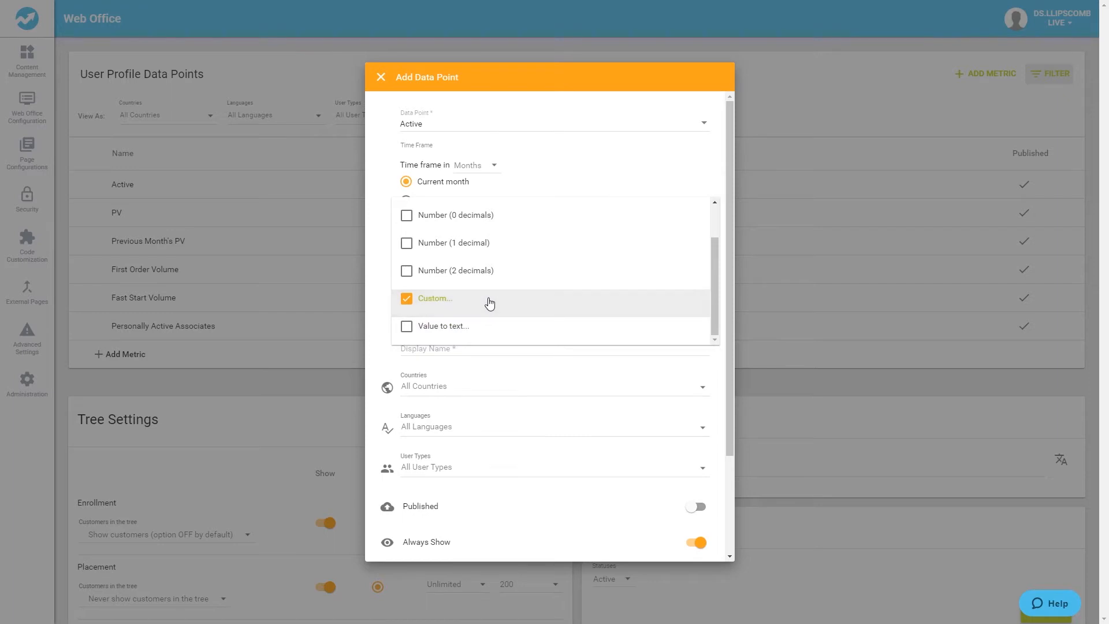
{"action": "left_click", "coordinate": [385, 278]}
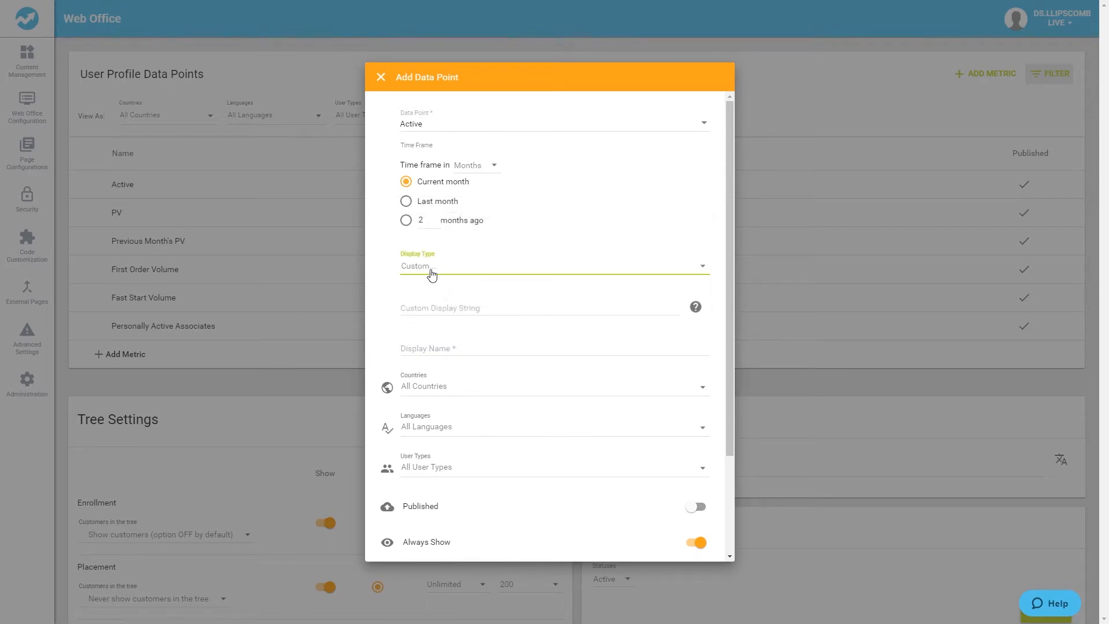
Enter "{0} of 6" as the custom display string
{"action": "left_click", "coordinate": [420, 308]}
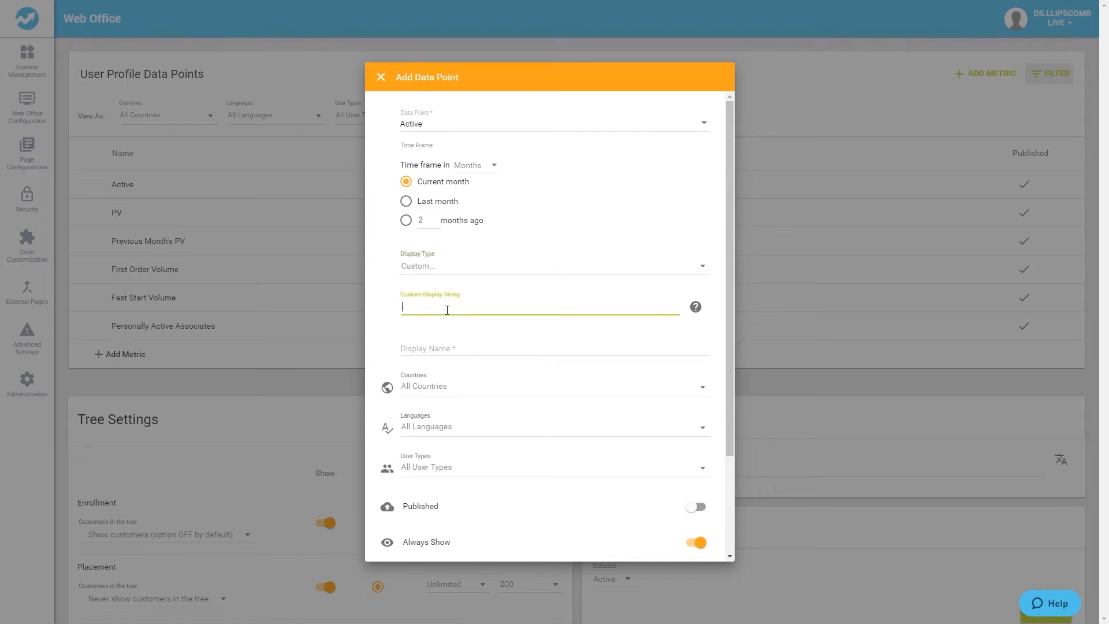
{"action": "type", "text": "{0"}
{"action": "type", "text": "of 6"}
Set the display type to Value to text and map the metric value True to the display value Active
{"action": "left_click", "coordinate": [508, 273]}
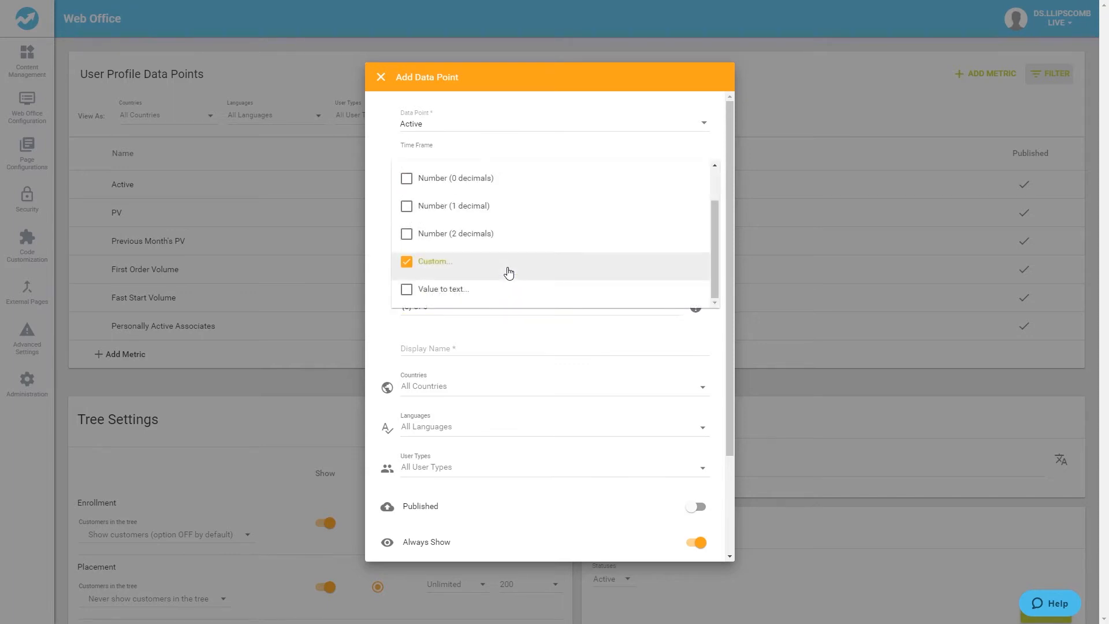
{"action": "left_click", "coordinate": [513, 297]}
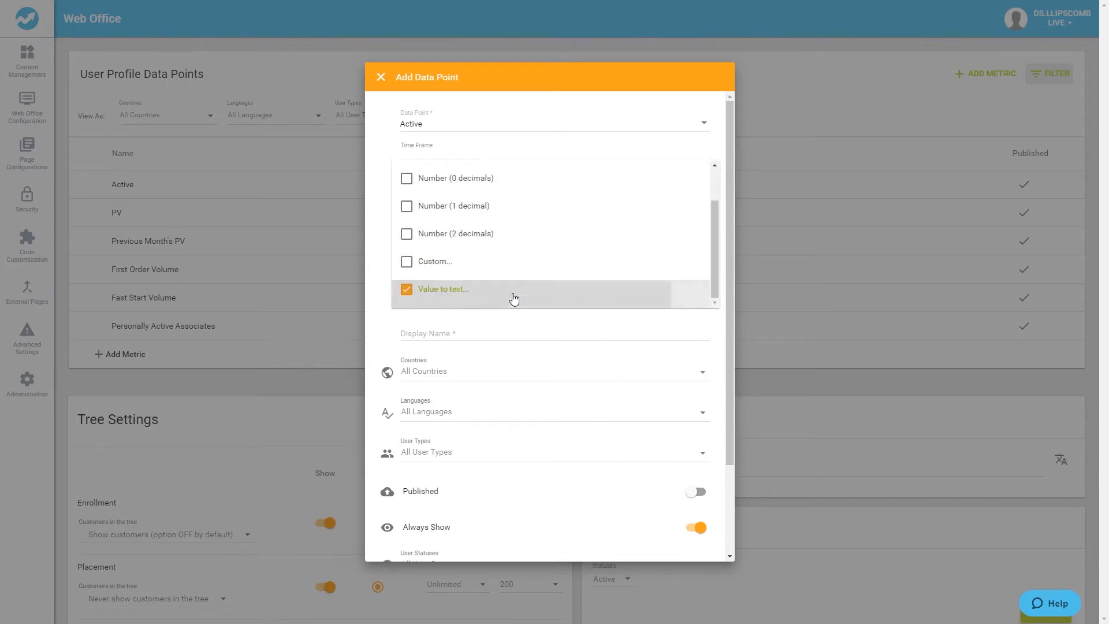
{"action": "left_click", "coordinate": [378, 321]}
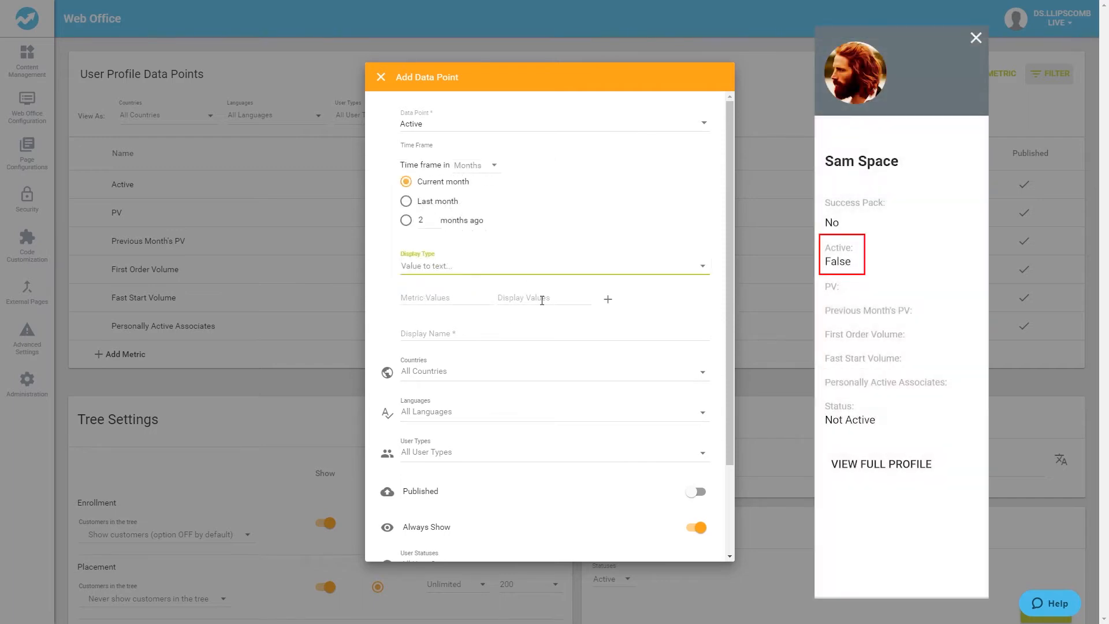
{"action": "left_click", "coordinate": [442, 300]}
{"action": "type", "text": "True"}
{"action": "left_click", "coordinate": [515, 298]}
{"action": "type", "text": "Active"}
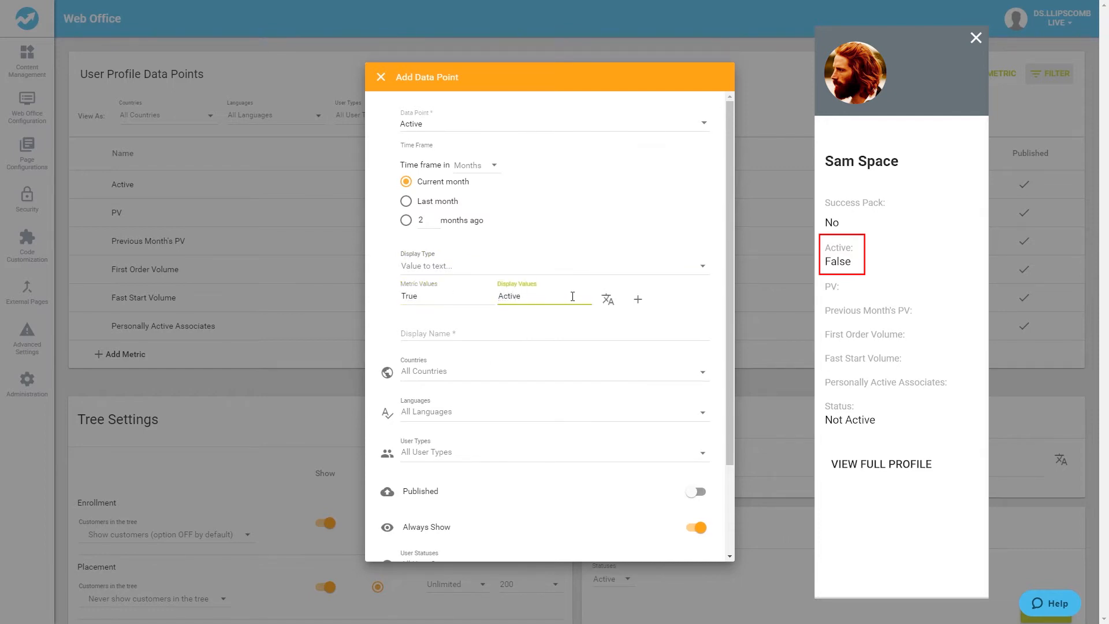
Add a second mapping that shows False as Not Active, and set the display name to Status
{"action": "left_click", "coordinate": [638, 299]}
{"action": "left_click", "coordinate": [440, 321]}
{"action": "type", "text": "False"}
{"action": "left_click", "coordinate": [533, 322]}
{"action": "type", "text": "Not Active"}
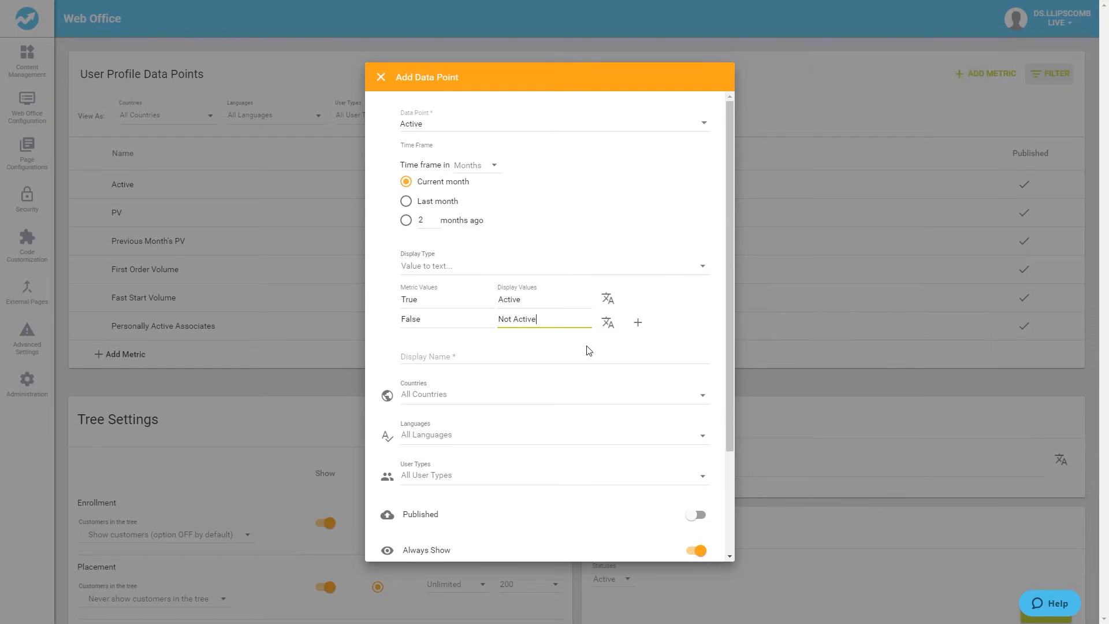
{"action": "left_click", "coordinate": [573, 354]}
{"action": "type", "text": "Status"}
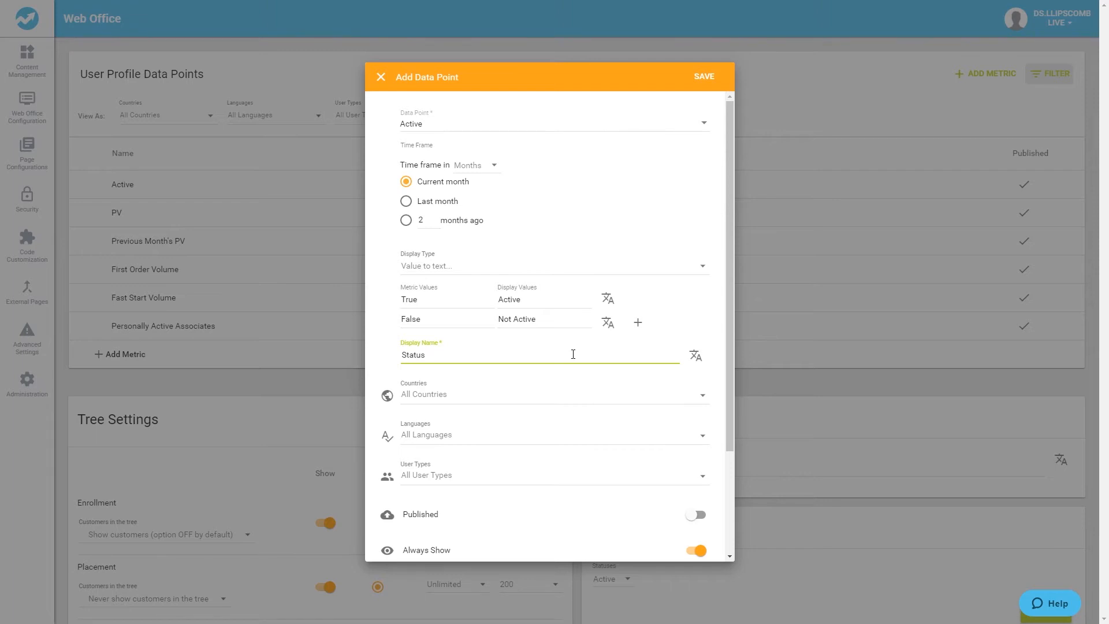
Try limiting the data point to individual countries such as Argentina, Australia and Chile, and restore All Countries
{"action": "left_click", "coordinate": [592, 398]}
{"action": "left_click", "coordinate": [389, 398]}
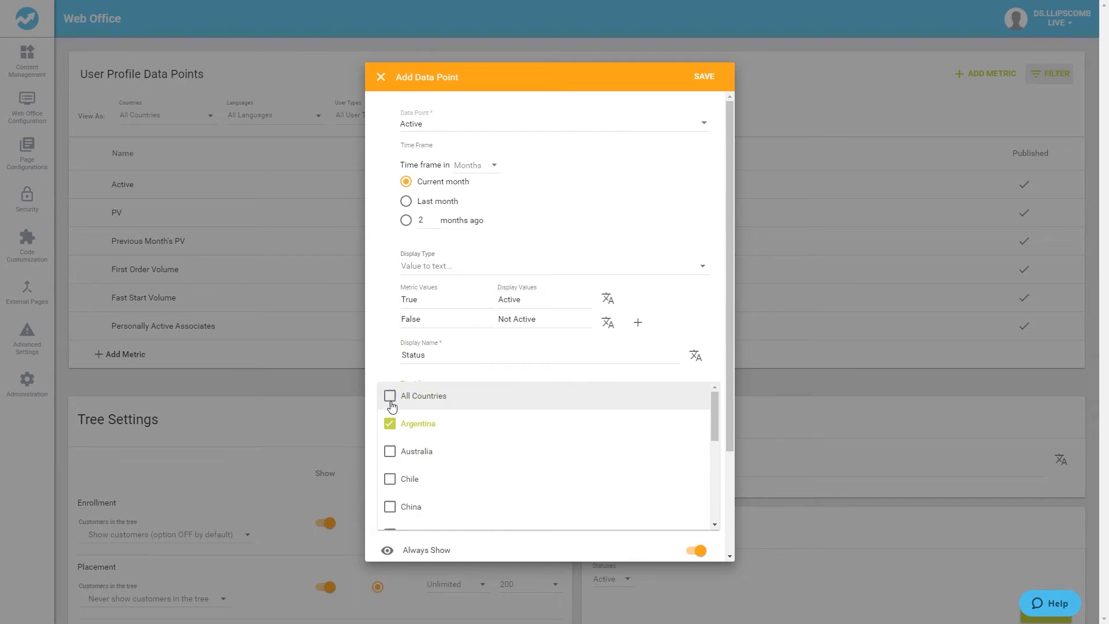
{"action": "left_click", "coordinate": [390, 451]}
{"action": "left_click", "coordinate": [390, 479]}
{"action": "left_click", "coordinate": [389, 396]}
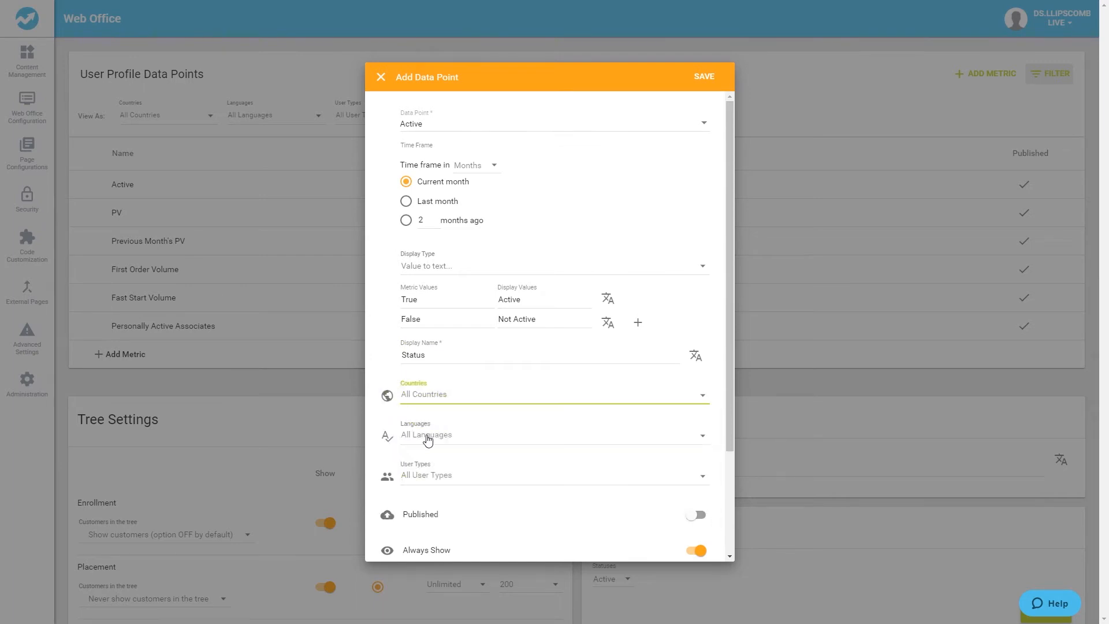
Try limiting the data point to individual languages such as Chinese, Dutch and English, and restore All Languages
{"action": "left_click", "coordinate": [495, 439]}
{"action": "left_click", "coordinate": [403, 439]}
{"action": "left_click", "coordinate": [390, 492]}
{"action": "left_click", "coordinate": [390, 519]}
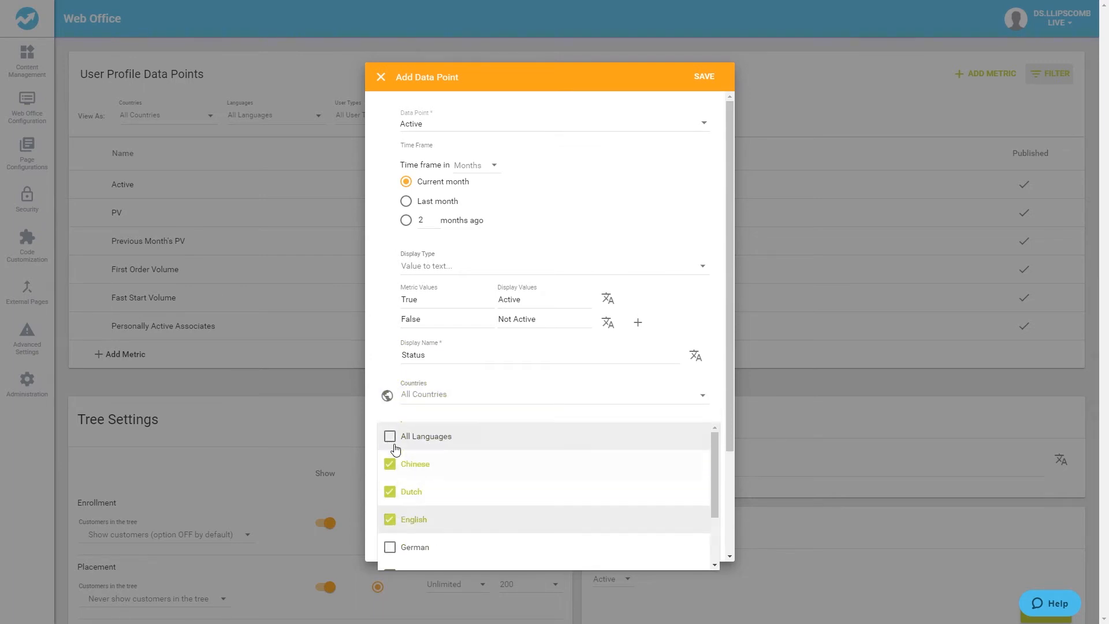
{"action": "left_click", "coordinate": [389, 442]}
Try limiting the data point to individual user types, and restore All User Types
{"action": "left_click", "coordinate": [422, 476]}
{"action": "left_click", "coordinate": [390, 478]}
{"action": "left_click", "coordinate": [390, 532]}
{"action": "left_click", "coordinate": [490, 433]}
Try limiting the data point to the Active, Inactive and Deleted user statuses, and restore All User Statuses
{"action": "scroll", "coordinate": [491, 430], "scroll_direction": "down", "scroll_amount": 3}
{"action": "left_click", "coordinate": [466, 457]}
{"action": "left_click", "coordinate": [390, 454]}
{"action": "left_click", "coordinate": [390, 509]}
{"action": "left_click", "coordinate": [390, 536]}
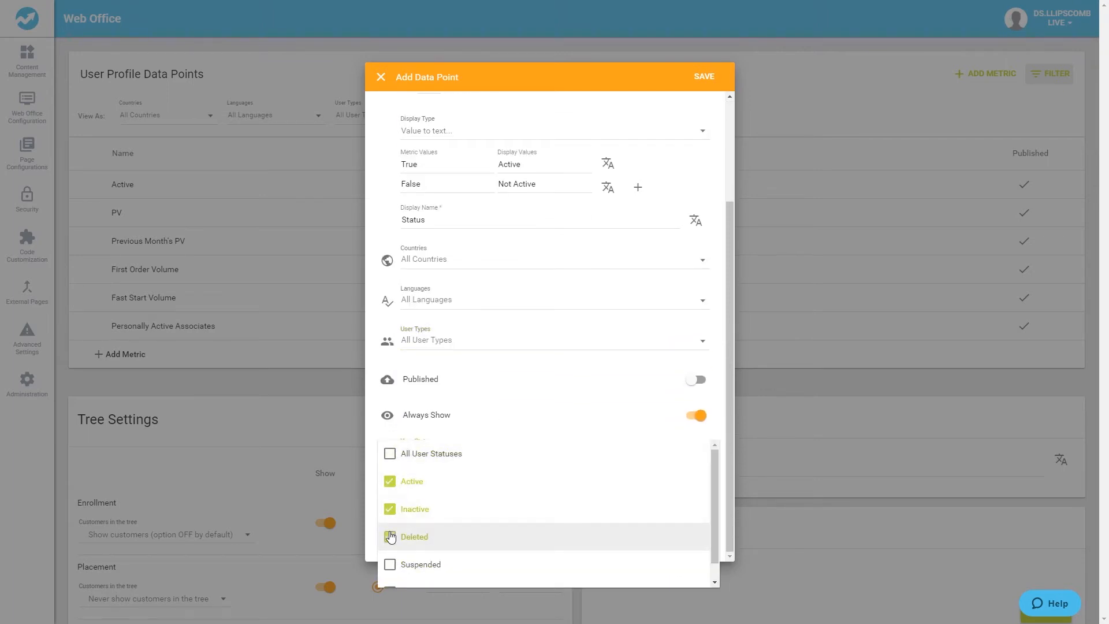
{"action": "left_click", "coordinate": [391, 456]}
Try limiting the data point to individual user ranks, and restore All User Ranks
{"action": "left_click", "coordinate": [430, 485]}
{"action": "left_click", "coordinate": [390, 485]}
{"action": "left_click", "coordinate": [390, 540]}
{"action": "left_click", "coordinate": [390, 568]}
{"action": "left_click", "coordinate": [396, 487]}
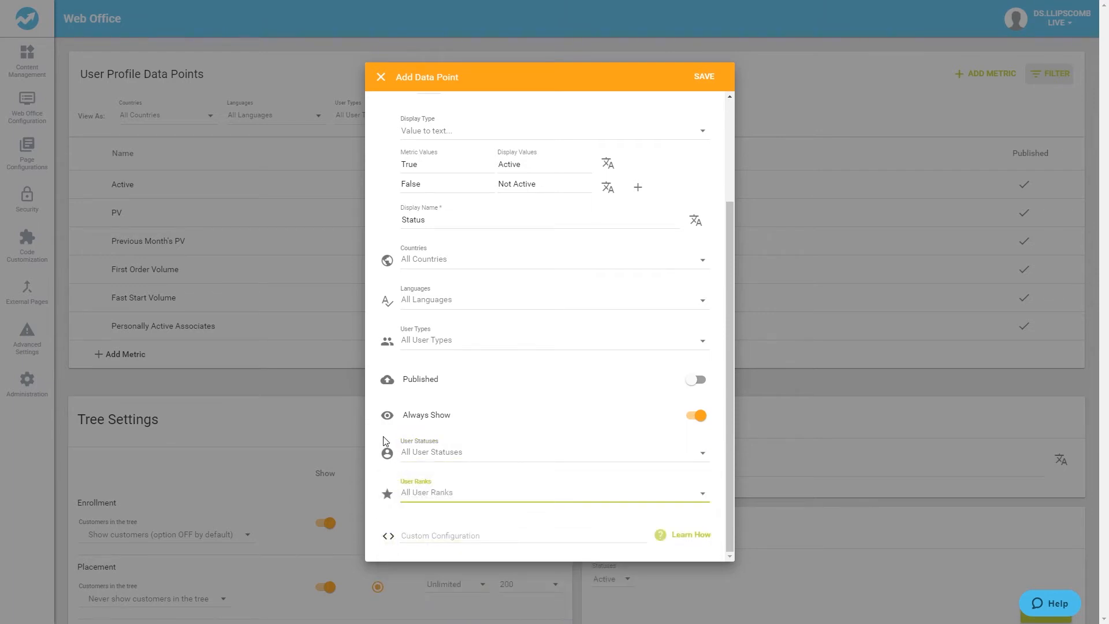
Turn off Always Show to view the start and end date settings, and turn it back on
{"action": "left_click", "coordinate": [691, 415]}
{"action": "left_click", "coordinate": [408, 447]}
{"action": "left_click", "coordinate": [410, 498]}
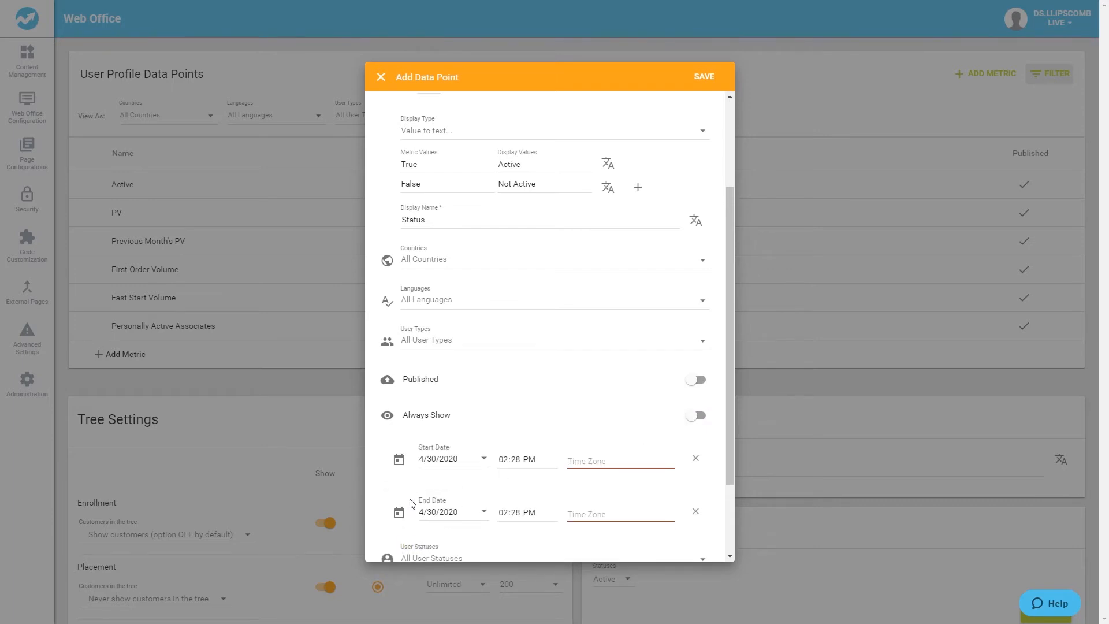
{"action": "left_click", "coordinate": [687, 414]}
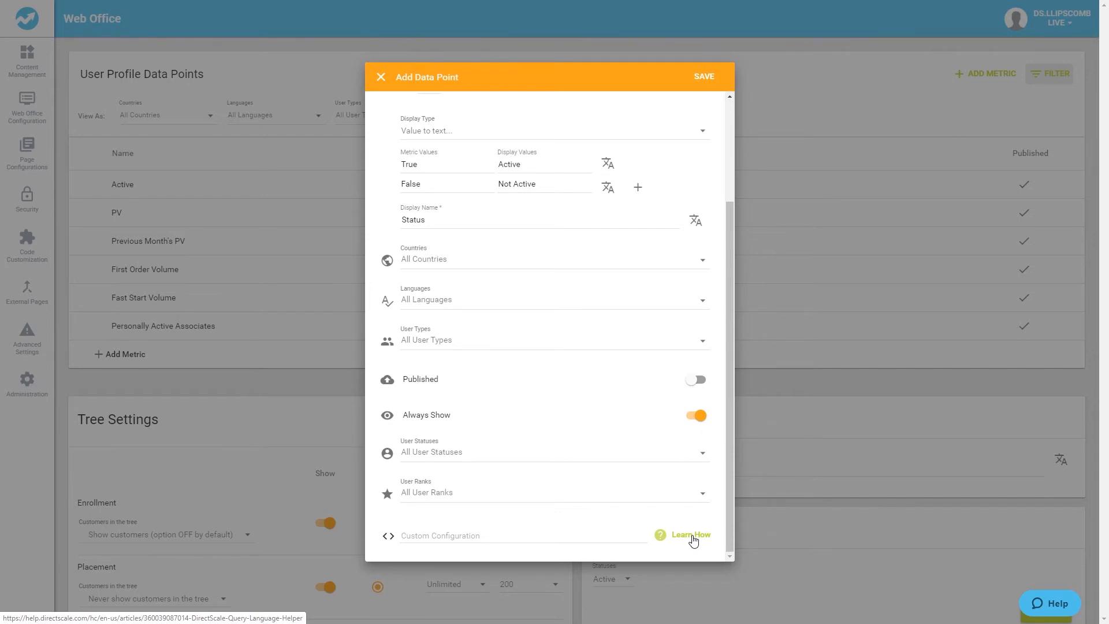
Try the Published setting, leave the data point unpublished and save it
{"action": "left_click", "coordinate": [697, 380]}
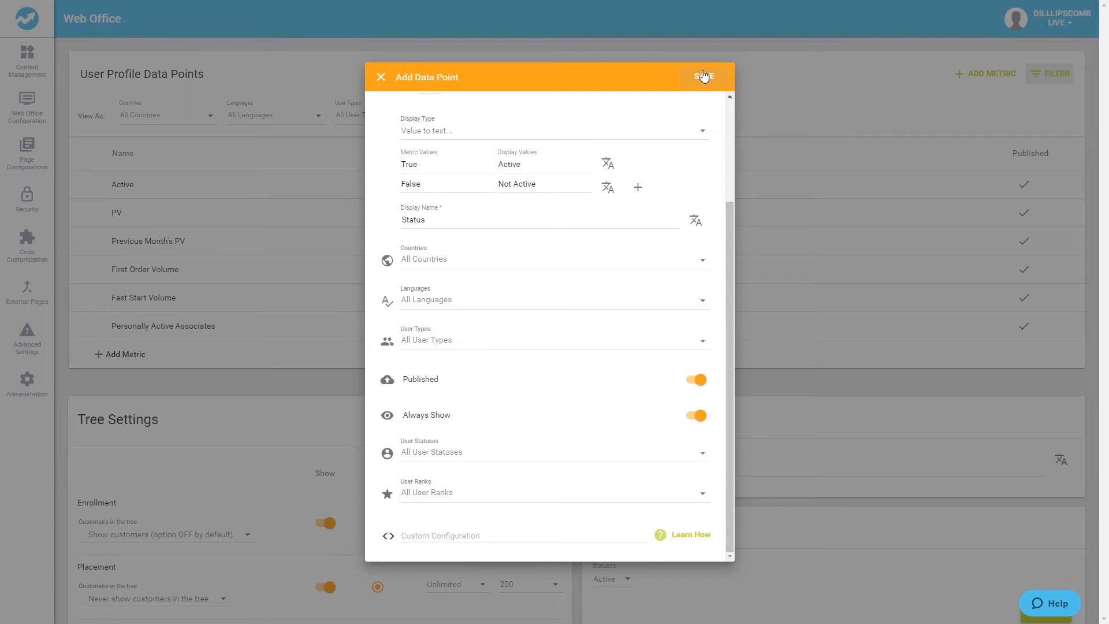
{"action": "left_click", "coordinate": [699, 379]}
{"action": "left_click", "coordinate": [710, 87]}
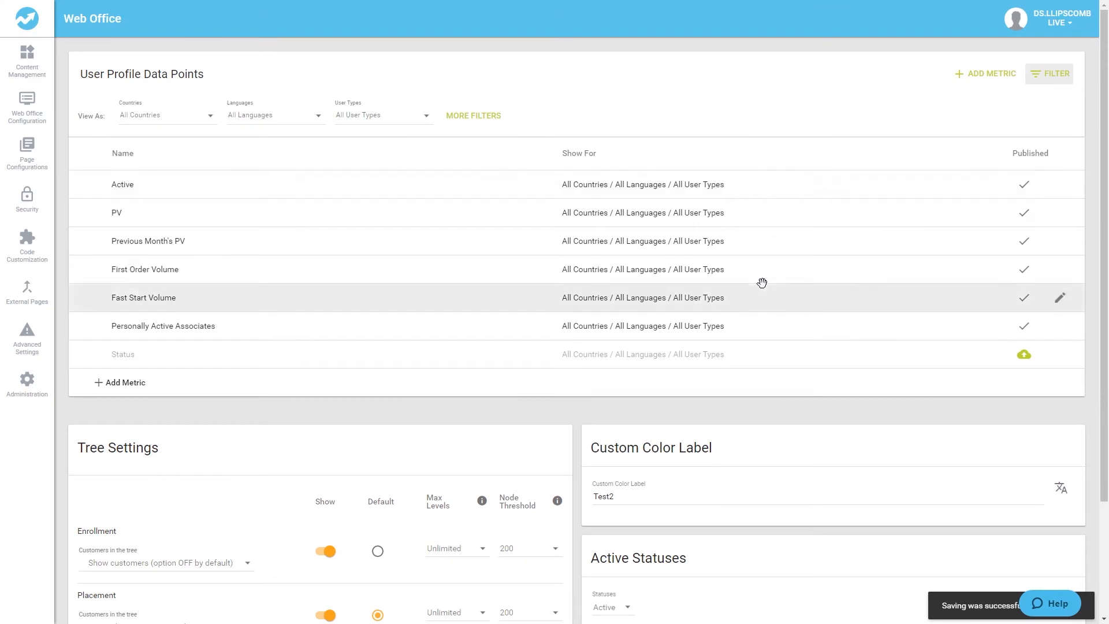
Publish the Status data point directly from the User Profile Data Points list
{"action": "left_click", "coordinate": [1025, 356]}
{"action": "left_click", "coordinate": [1055, 365]}
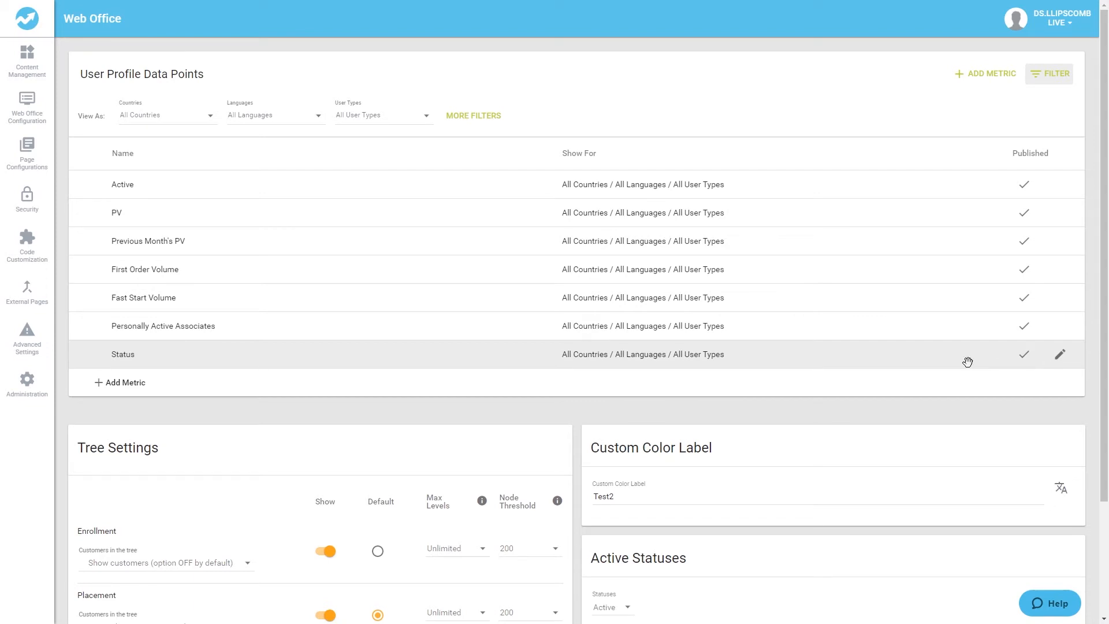
{"action": "mouse_move", "coordinate": [918, 359]}
{"action": "left_mouse_down"}
{"action": "mouse_move", "coordinate": [901, 248]}
{"action": "mouse_move", "coordinate": [913, 355]}
{"action": "left_mouse_up"}
Try hiding the Enrollment and Placement trees and making Enrollment the default, and restore both trees with Placement as default
{"action": "scroll", "coordinate": [483, 398], "scroll_direction": "down", "scroll_amount": 3}
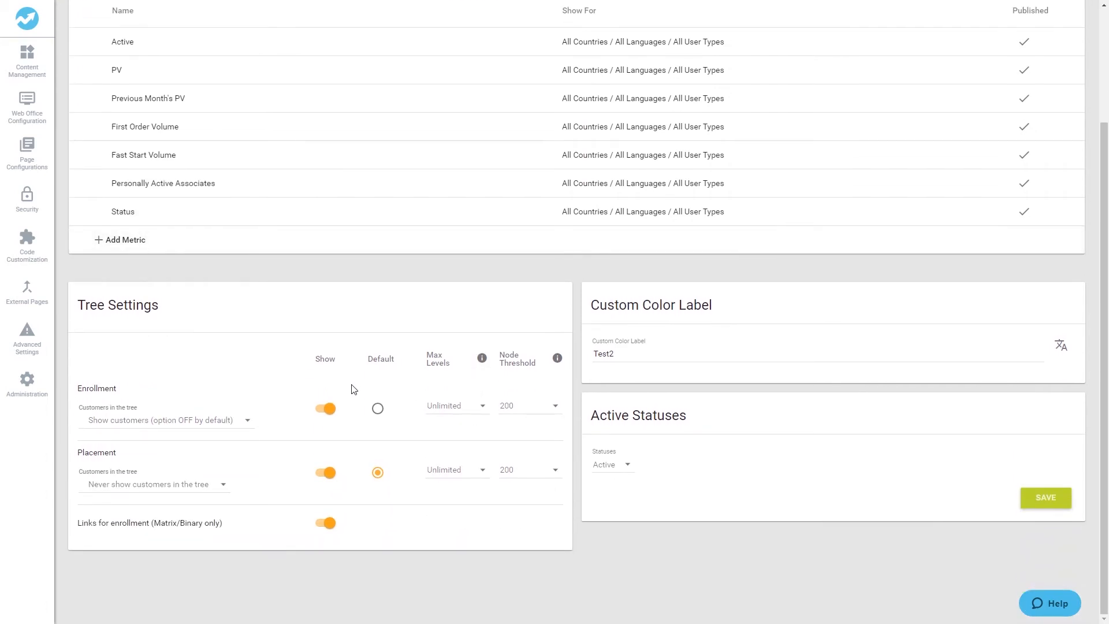
{"action": "left_click", "coordinate": [327, 408]}
{"action": "left_click", "coordinate": [327, 474]}
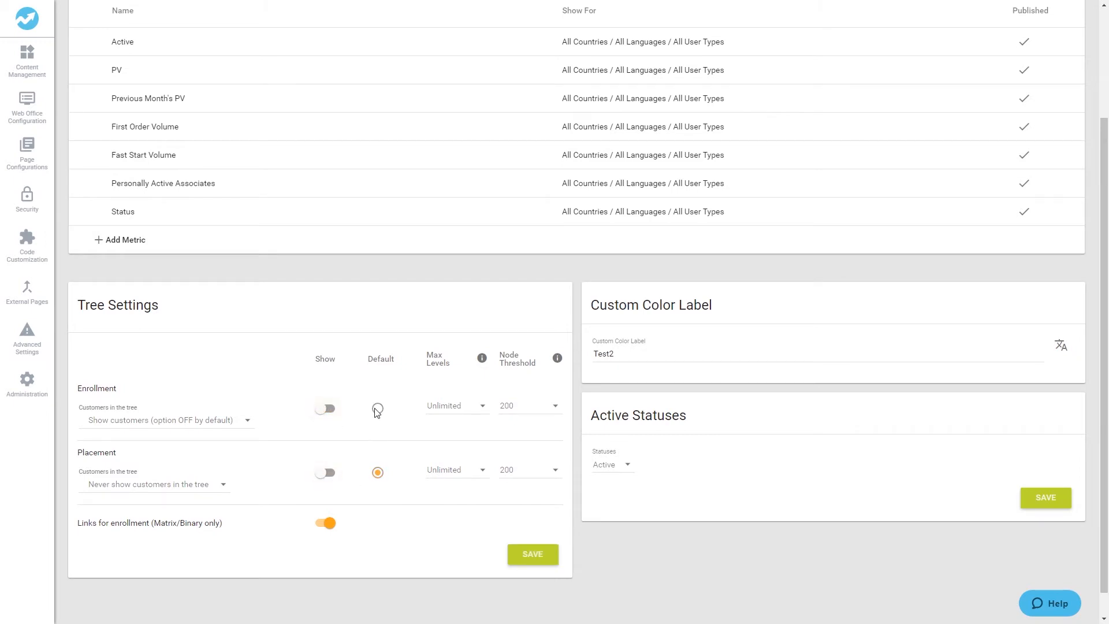
{"action": "left_click", "coordinate": [322, 407]}
{"action": "left_click", "coordinate": [325, 473]}
{"action": "left_click", "coordinate": [378, 408]}
{"action": "left_click", "coordinate": [378, 473]}
Try 8 as the Enrollment tree's maximum levels, and set it to 3
{"action": "left_click", "coordinate": [454, 411]}
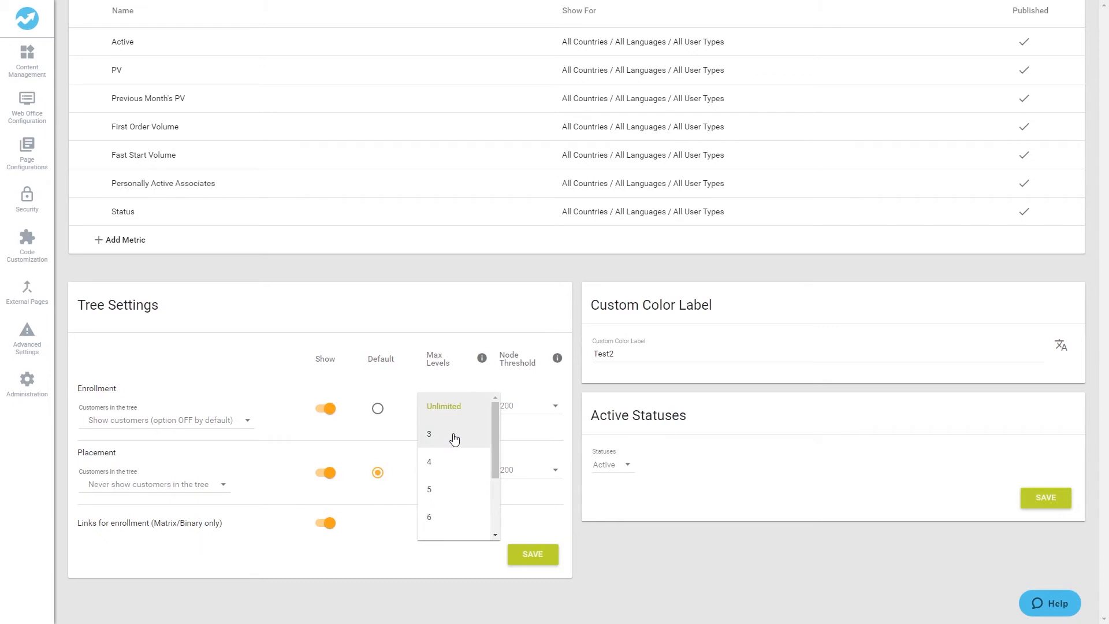
{"action": "scroll", "coordinate": [454, 439], "scroll_direction": "down", "scroll_amount": 3}
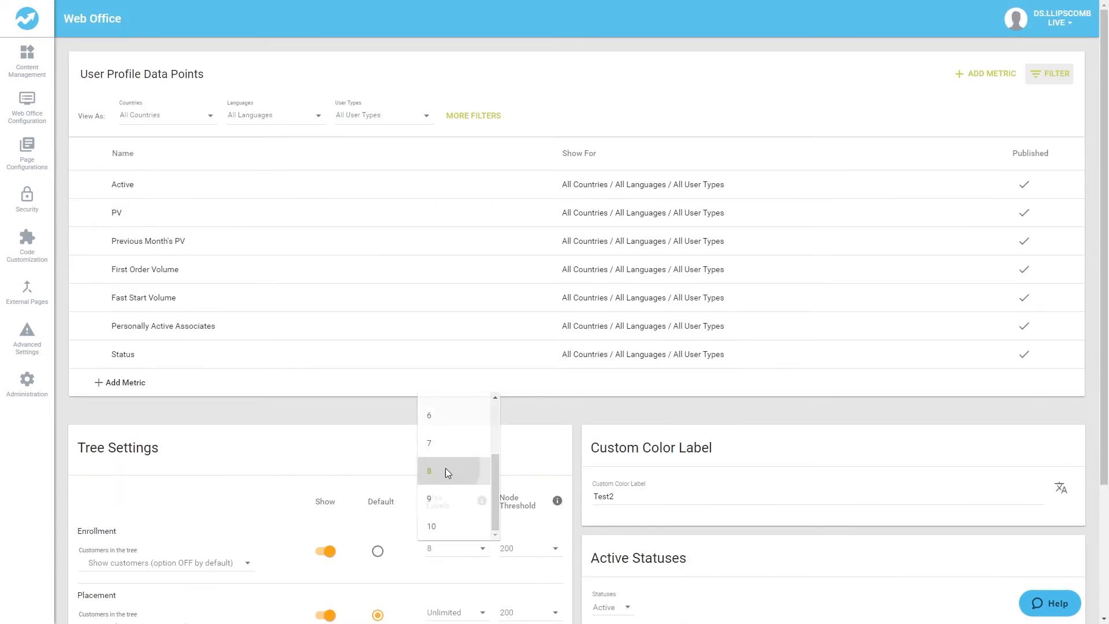
{"action": "left_click", "coordinate": [450, 470]}
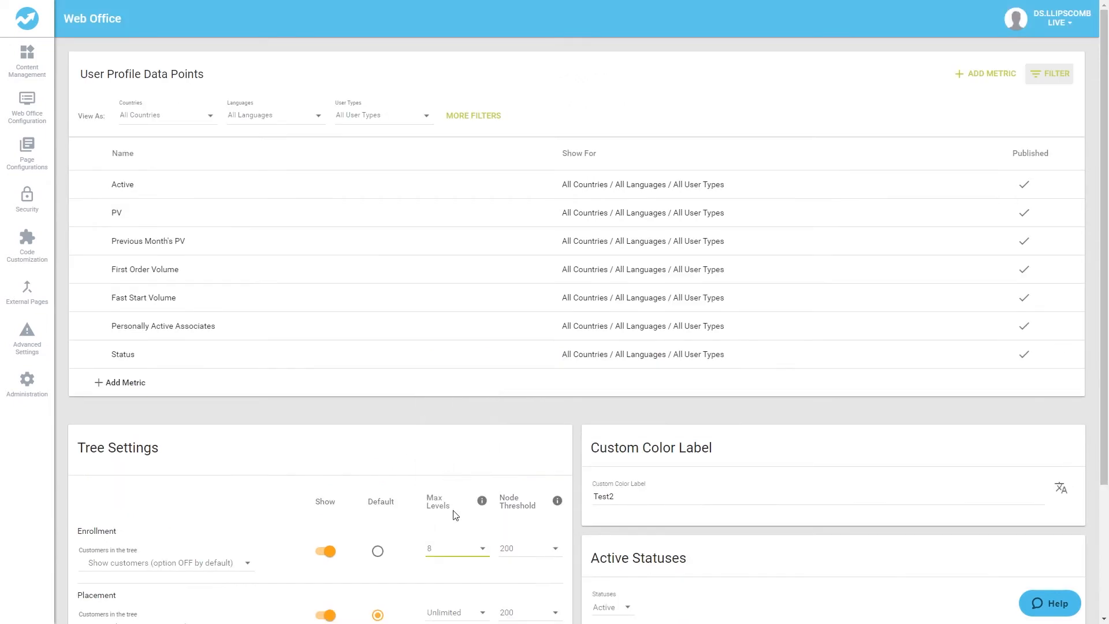
{"action": "left_click", "coordinate": [456, 552]}
{"action": "scroll", "coordinate": [446, 509], "scroll_direction": "up", "scroll_amount": 3}
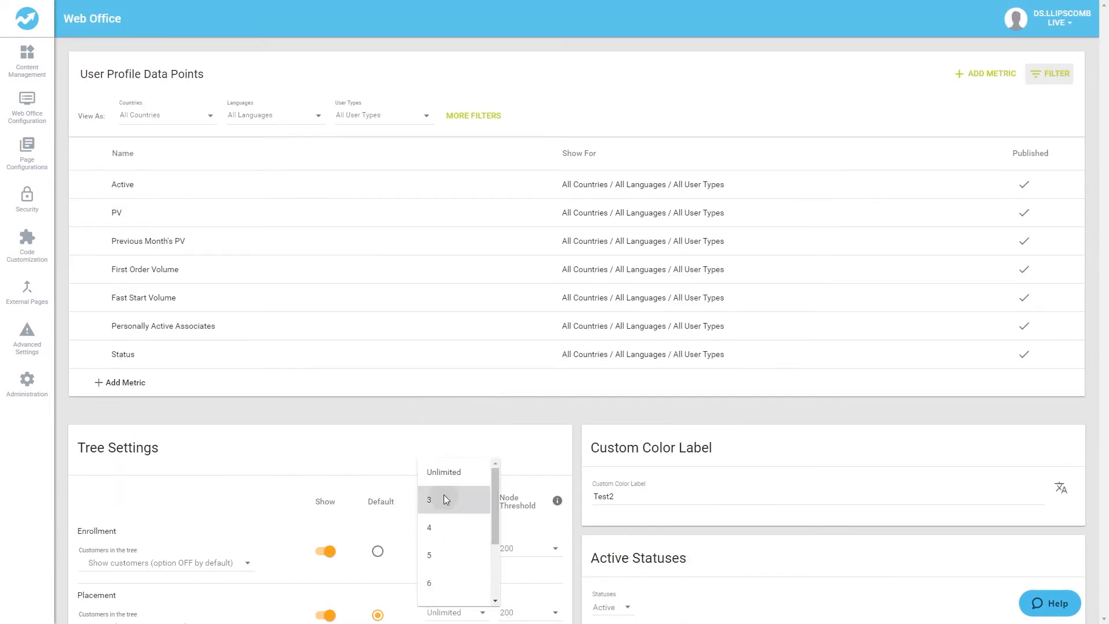
{"action": "left_click", "coordinate": [445, 500]}
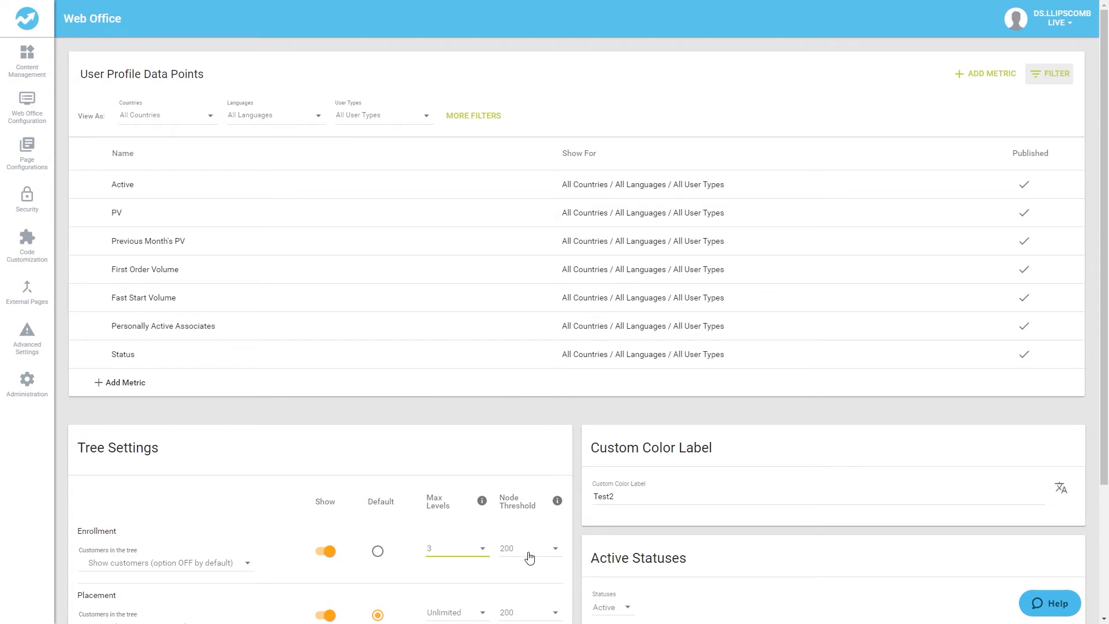
Try another node threshold for the Enrollment tree, and restore 200
{"action": "left_click", "coordinate": [530, 558]}
{"action": "left_click", "coordinate": [520, 493]}
{"action": "left_click", "coordinate": [533, 558]}
{"action": "left_click", "coordinate": [532, 550]}
Try the other Enrollment customer display options, and restore Show customers (option OFF by default)
{"action": "scroll", "coordinate": [305, 487], "scroll_direction": "down", "scroll_amount": 2}
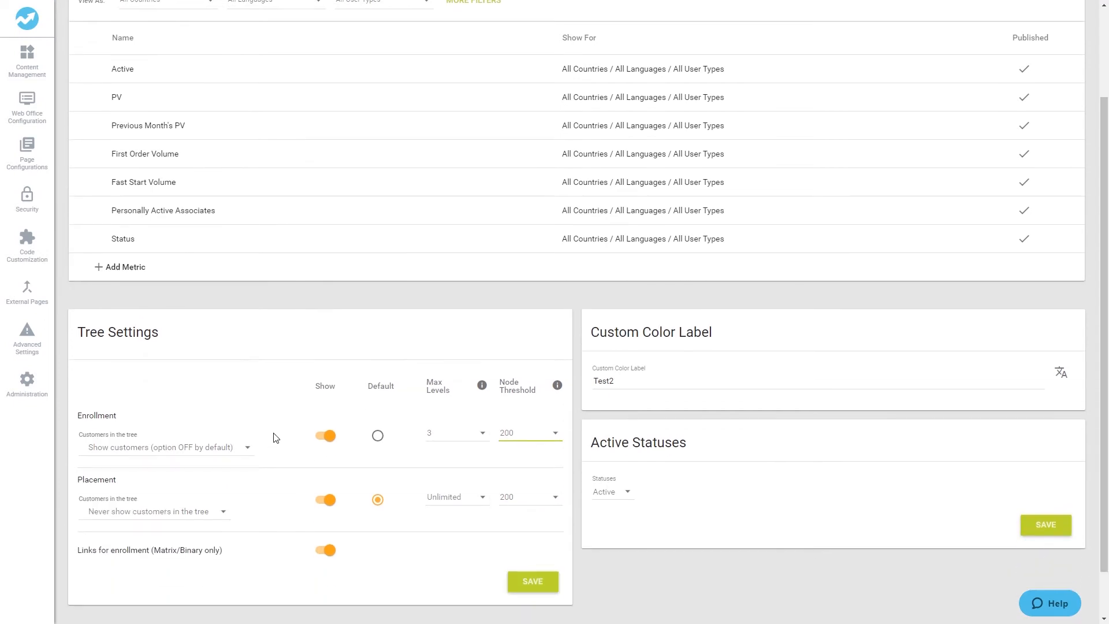
{"action": "left_click", "coordinate": [243, 450]}
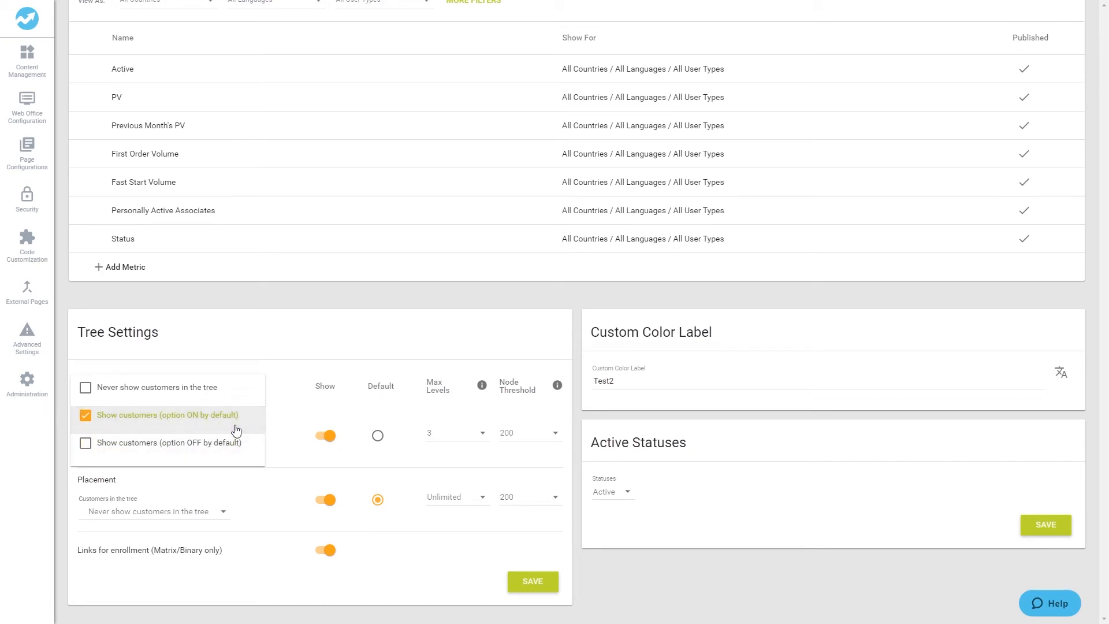
{"action": "left_click", "coordinate": [208, 390]}
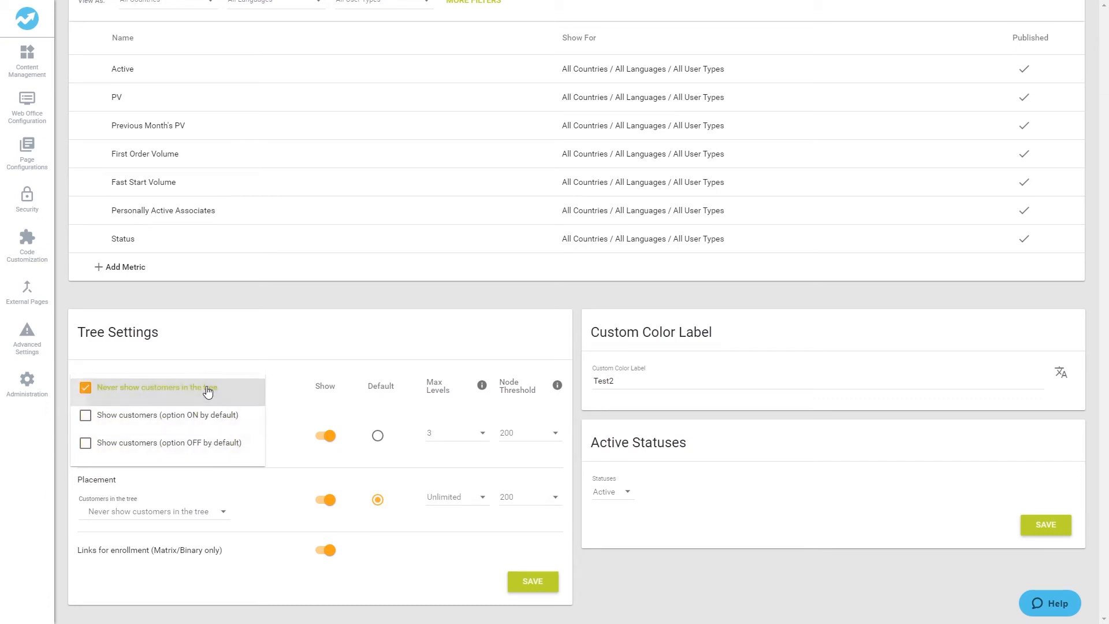
{"action": "left_click", "coordinate": [252, 458]}
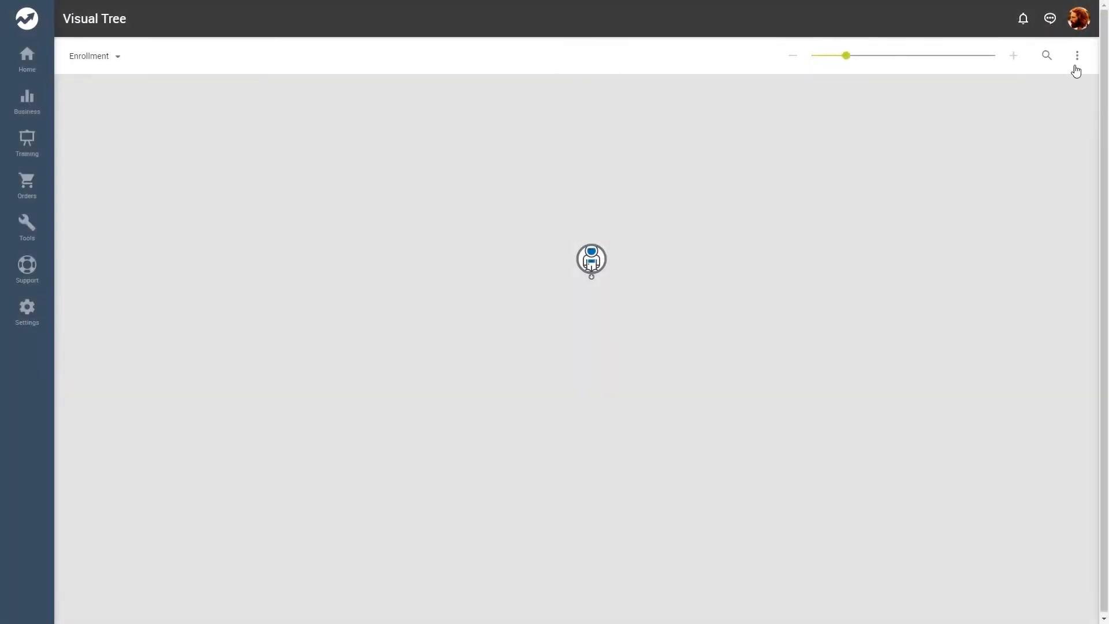
On the Visual Tree page, turn on Show Customers for the Enrollment tree and turn it off again
{"action": "left_click", "coordinate": [1077, 58]}
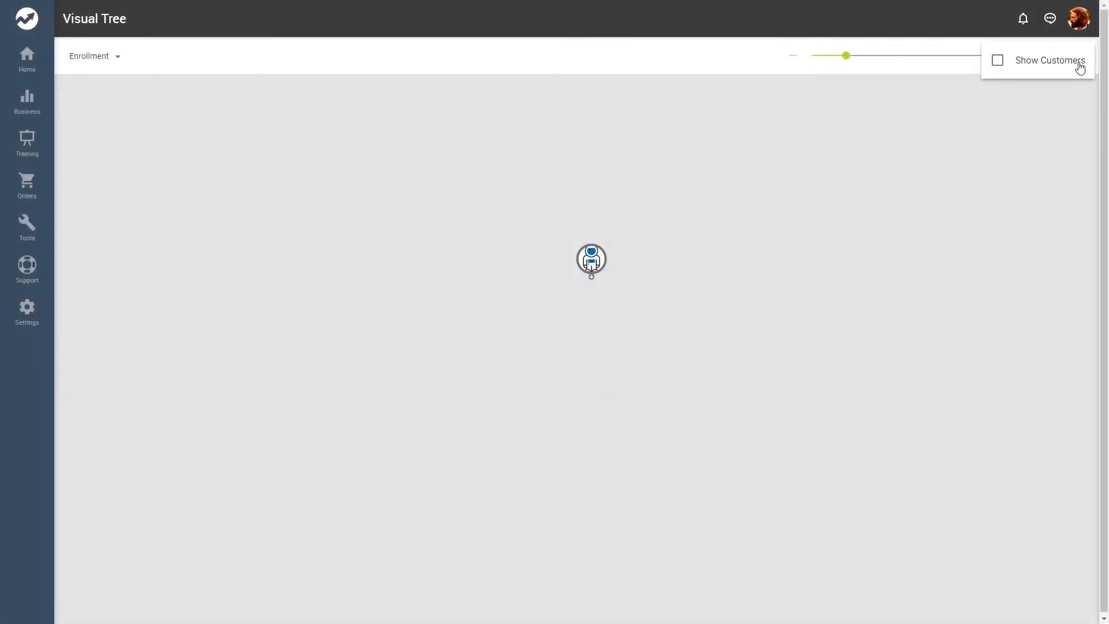
{"action": "left_click", "coordinate": [1079, 67]}
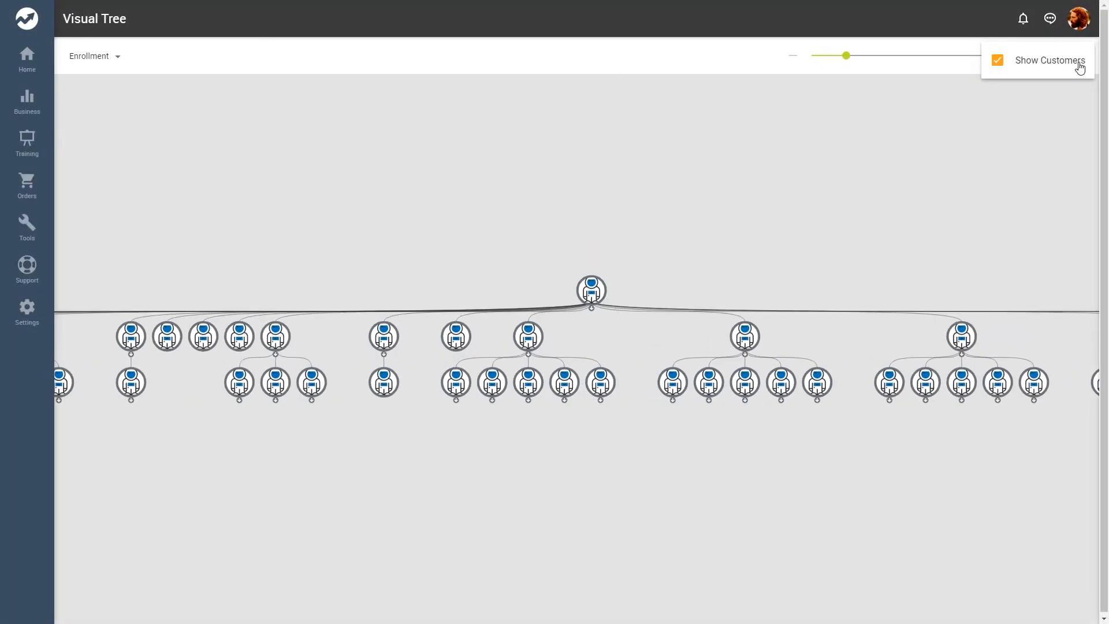
{"action": "left_click", "coordinate": [1009, 118]}
{"action": "left_click", "coordinate": [1077, 58]}
{"action": "left_click", "coordinate": [1072, 68]}
{"action": "left_click", "coordinate": [968, 159]}
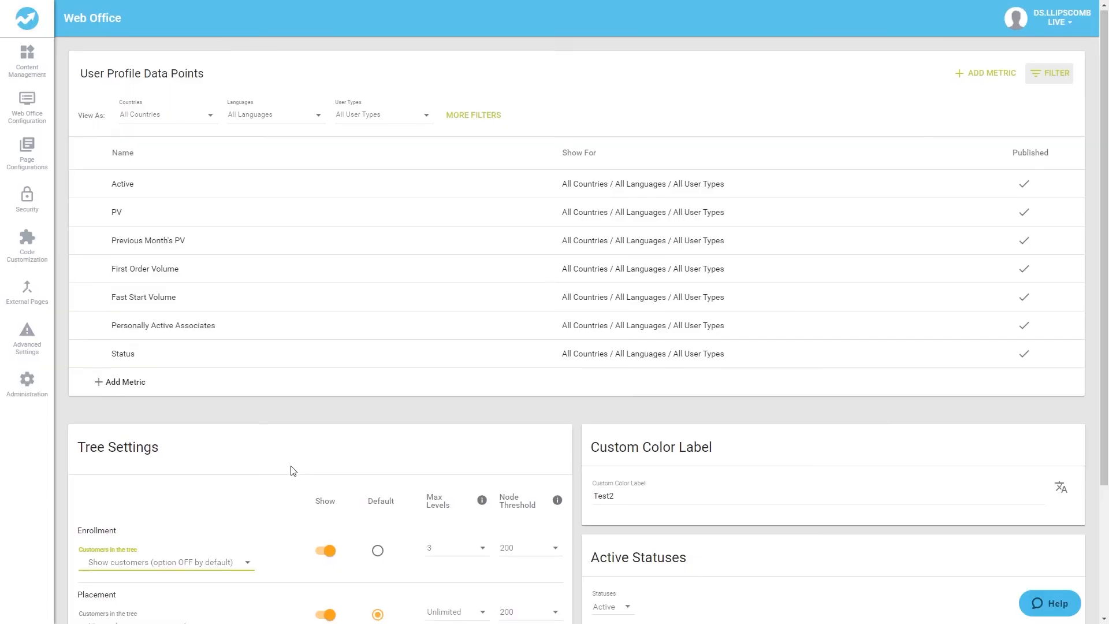
Save the Tree Settings in the Web Office configuration
{"action": "scroll", "coordinate": [291, 471], "scroll_direction": "down", "scroll_amount": 3}
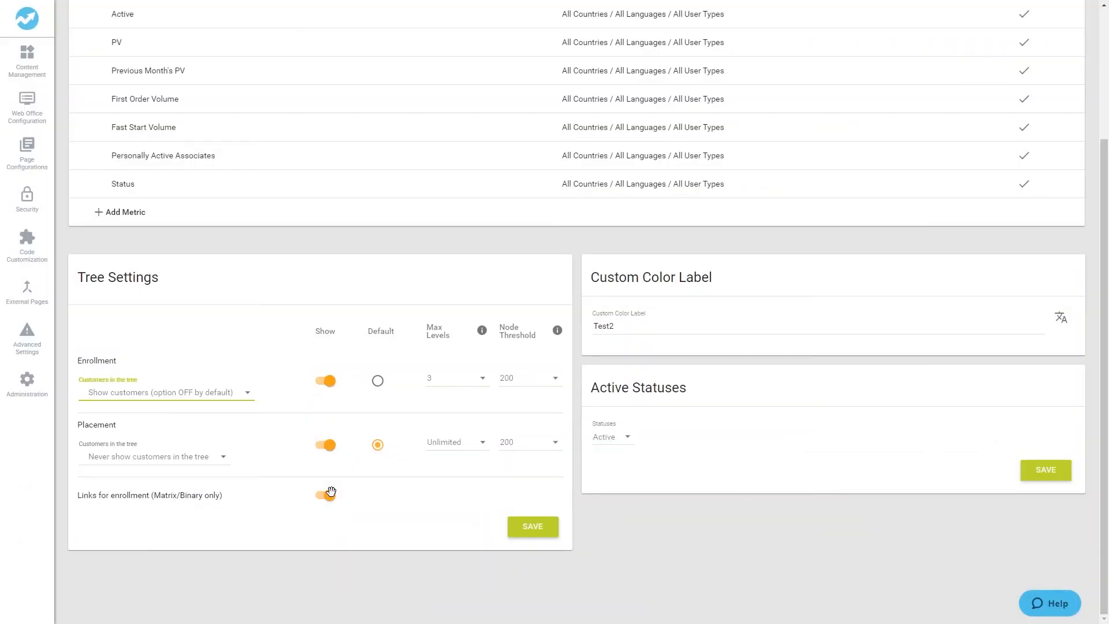
{"action": "left_click", "coordinate": [534, 531]}
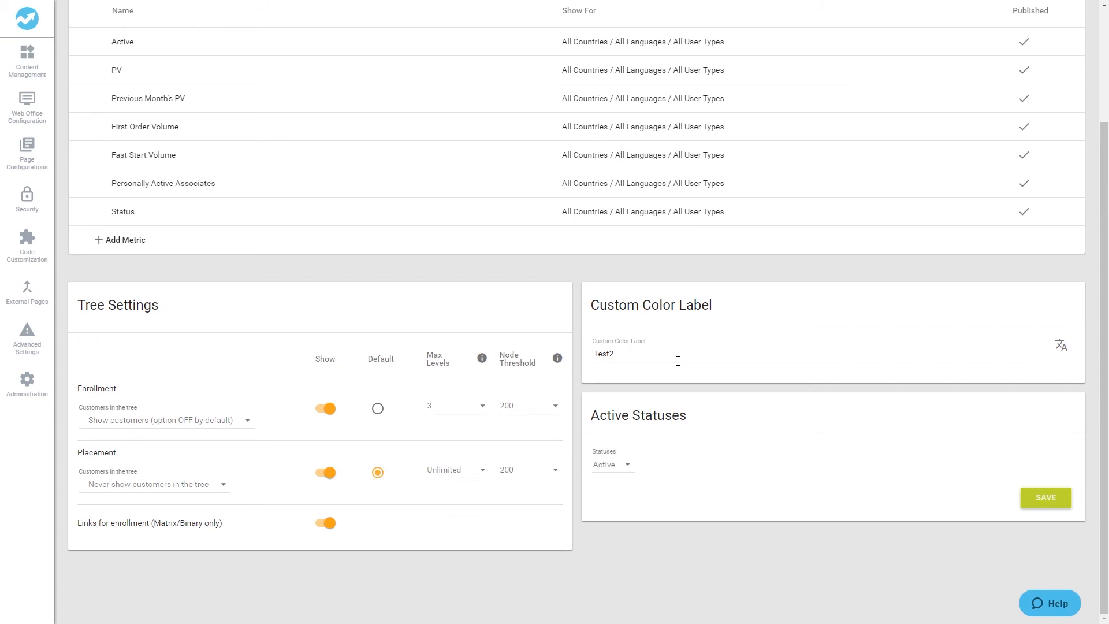
Set the Custom Color Label to Success Pack and save it
{"action": "left_click", "coordinate": [679, 359]}
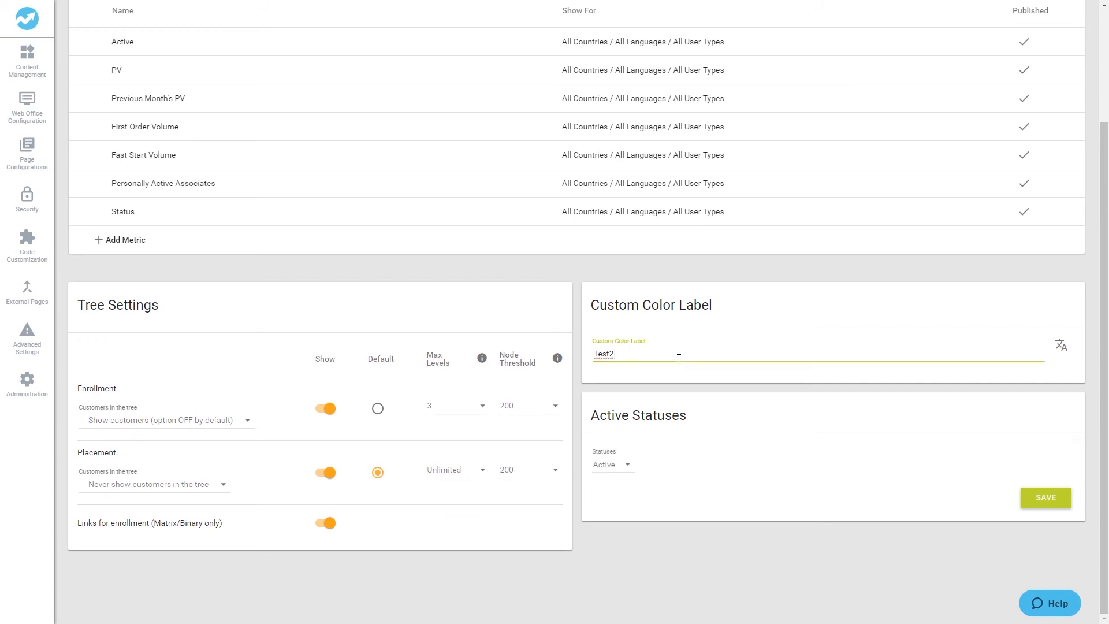
{"action": "key", "text": "BackSpace"}
{"action": "key", "text": "BackSpace"}
{"action": "key", "text": "BackSpace"}
{"action": "key", "text": "BackSpace"}
{"action": "key", "text": "BackSpace"}
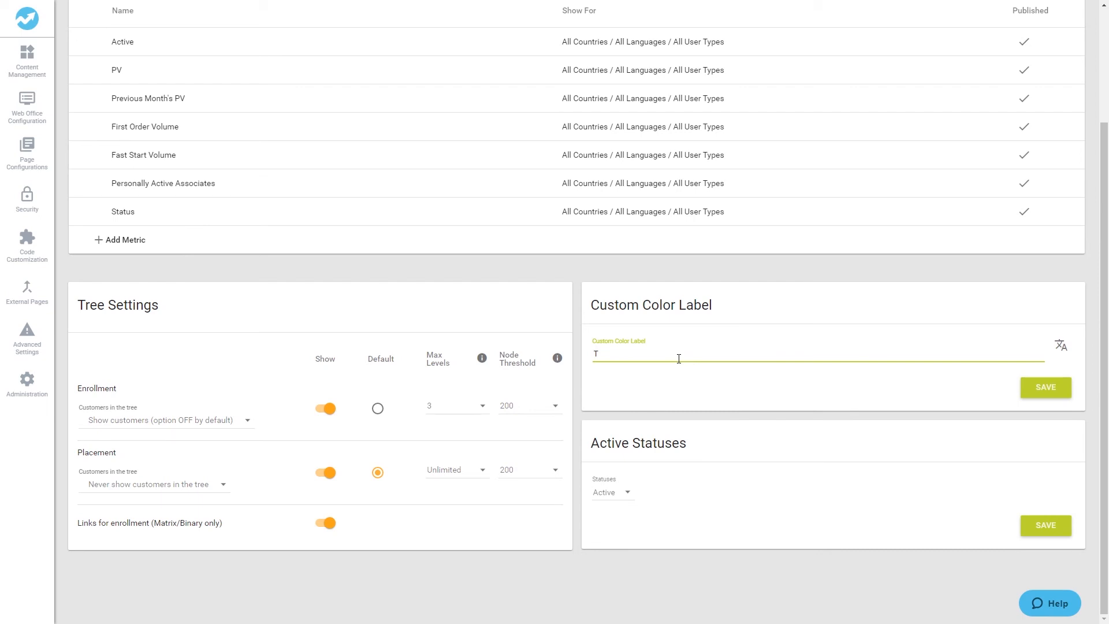
{"action": "type", "text": "Success Pack"}
{"action": "left_click", "coordinate": [1036, 392]}
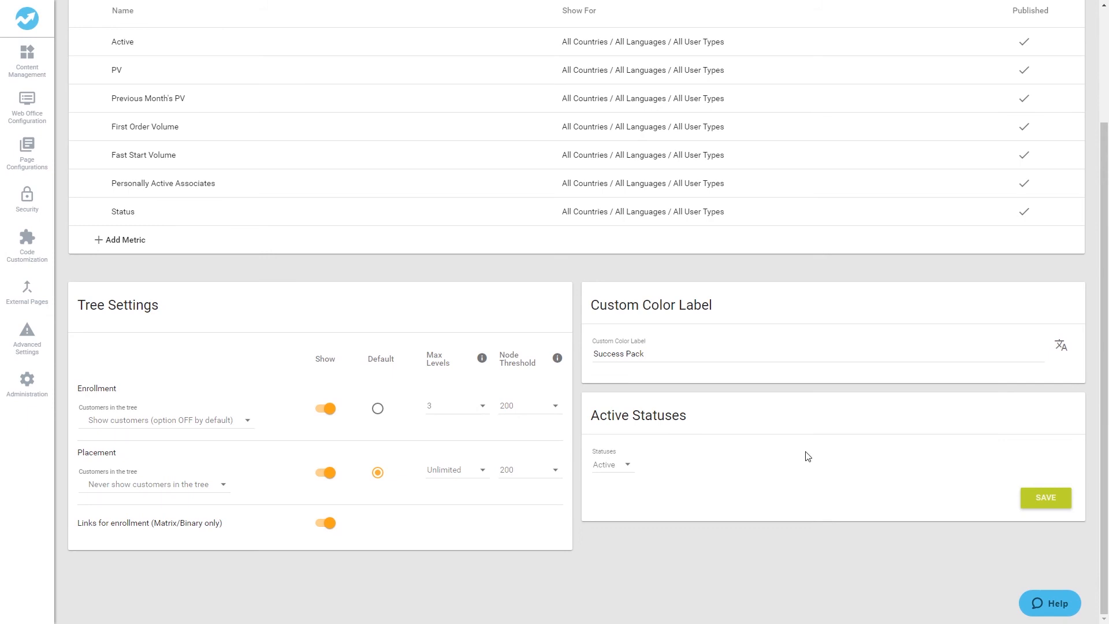
Try adding Inactive, Deleted and Suspended to the active statuses, keep only Active selected and save
{"action": "left_click", "coordinate": [635, 472]}
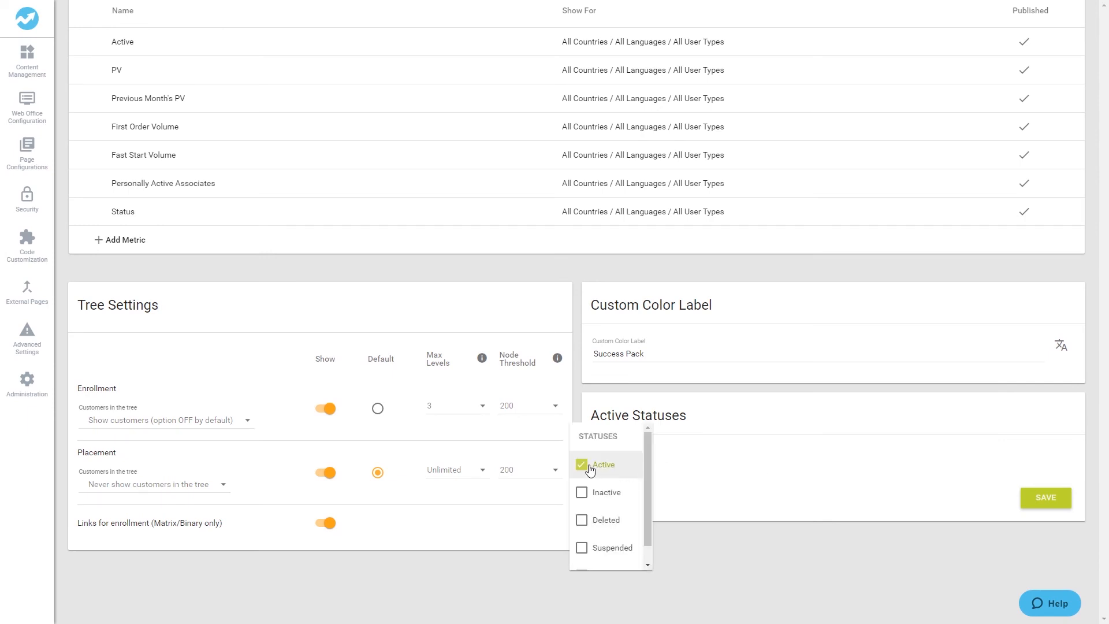
{"action": "scroll", "coordinate": [589, 471], "scroll_direction": "down", "scroll_amount": 1}
{"action": "scroll", "coordinate": [589, 470], "scroll_direction": "up", "scroll_amount": 1}
{"action": "left_click", "coordinate": [725, 461]}
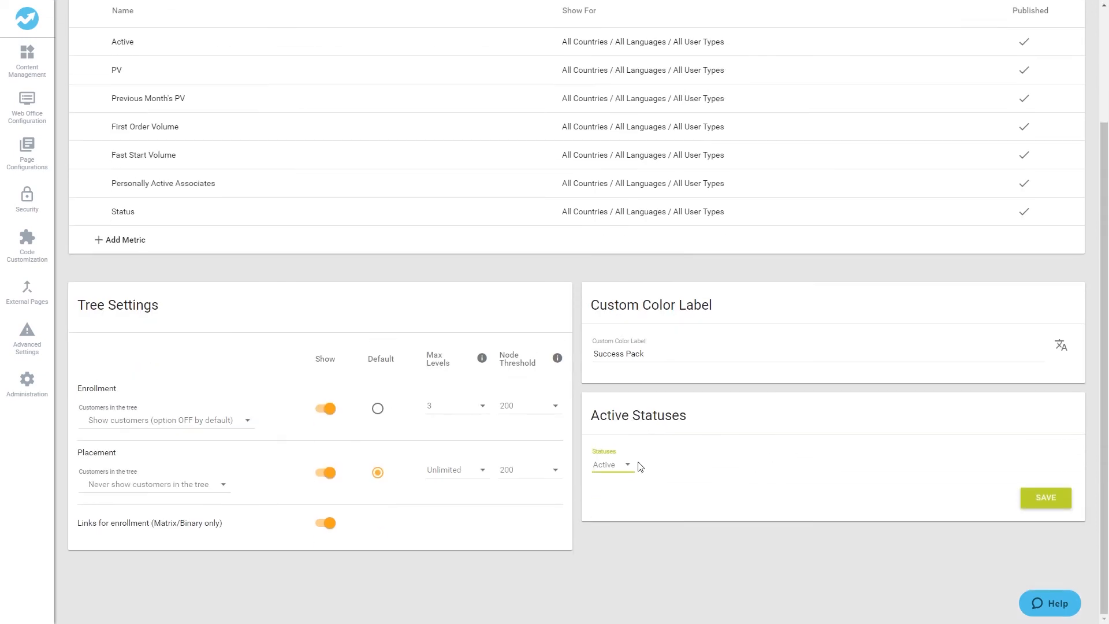
{"action": "left_click", "coordinate": [614, 464]}
{"action": "left_click", "coordinate": [582, 492]}
{"action": "left_click", "coordinate": [582, 520]}
{"action": "left_click", "coordinate": [583, 548]}
{"action": "left_click", "coordinate": [584, 493]}
{"action": "left_click", "coordinate": [584, 520]}
{"action": "left_click", "coordinate": [582, 547]}
{"action": "left_click", "coordinate": [754, 491]}
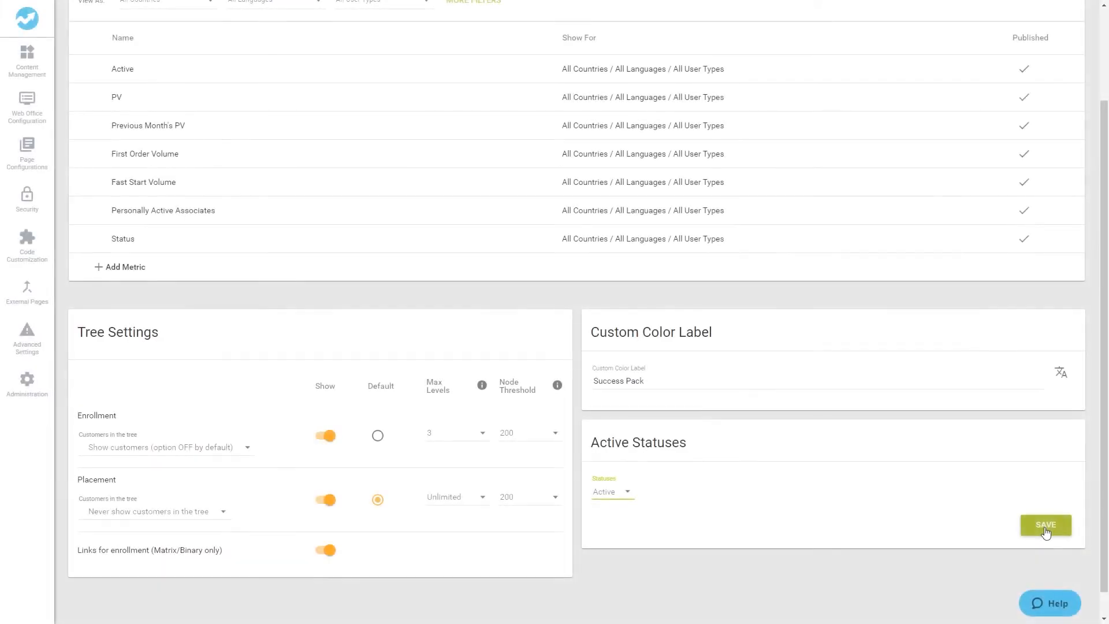
{"action": "left_click", "coordinate": [1046, 527]}
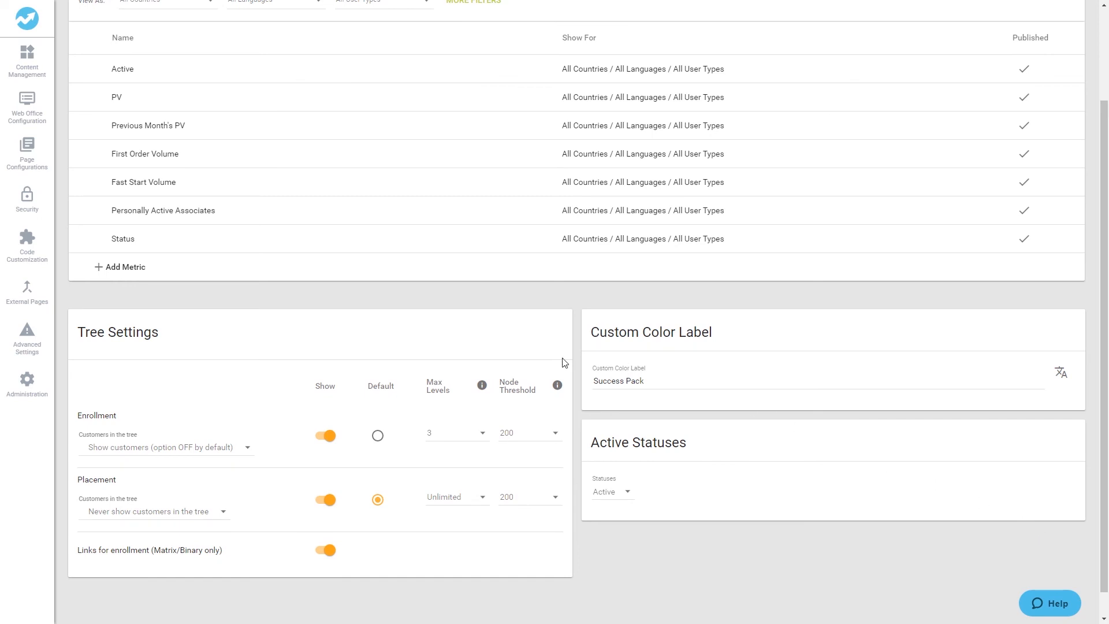
Open the Branding page of the Web Office configuration and show its Icons section
{"action": "left_click", "coordinate": [37, 118]}
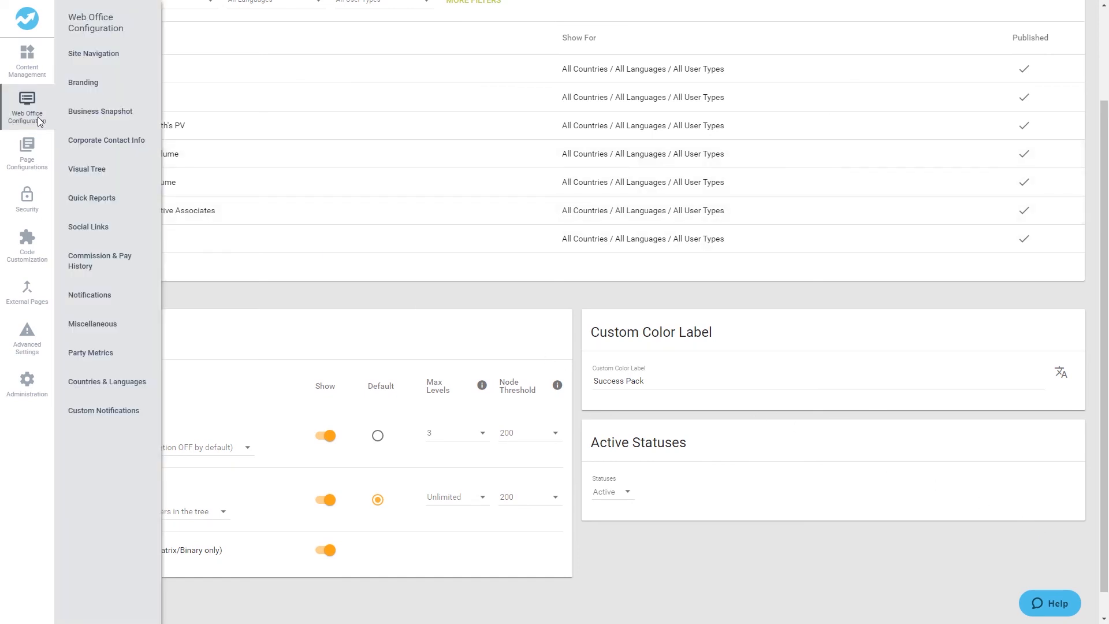
{"action": "left_click", "coordinate": [72, 96]}
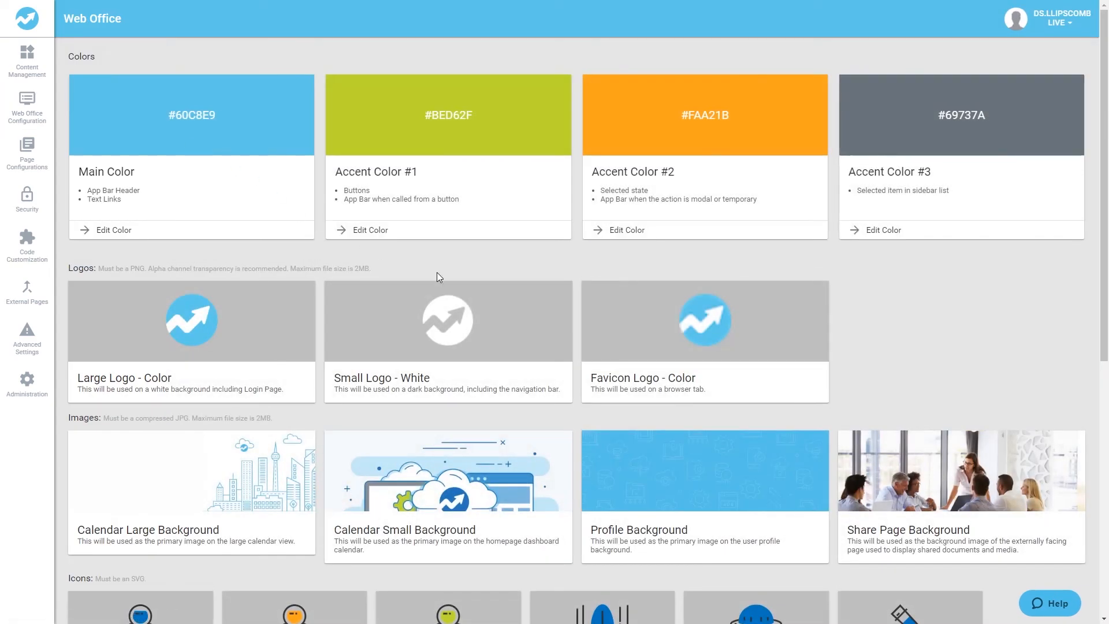
{"action": "scroll", "coordinate": [441, 275], "scroll_direction": "down", "scroll_amount": 1}
{"action": "scroll", "coordinate": [442, 275], "scroll_direction": "down", "scroll_amount": 6}
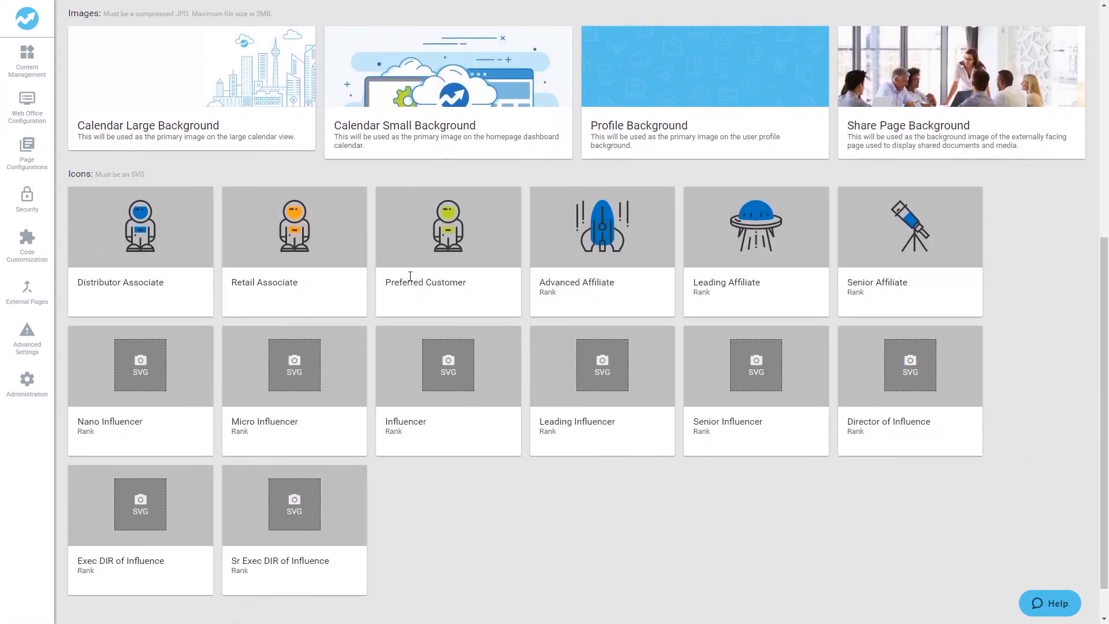
Try to replace the Distributor Associate icon with the file Copy of DirectScale Logo 1, and cancel the file selection
{"action": "left_click", "coordinate": [150, 257]}
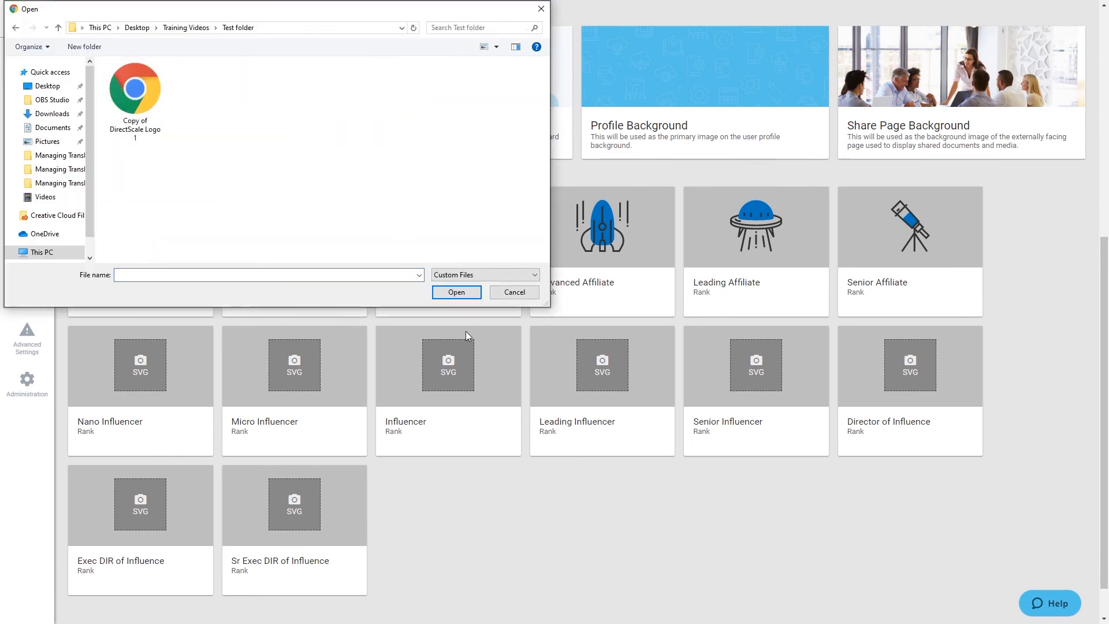
{"action": "left_click", "coordinate": [147, 109]}
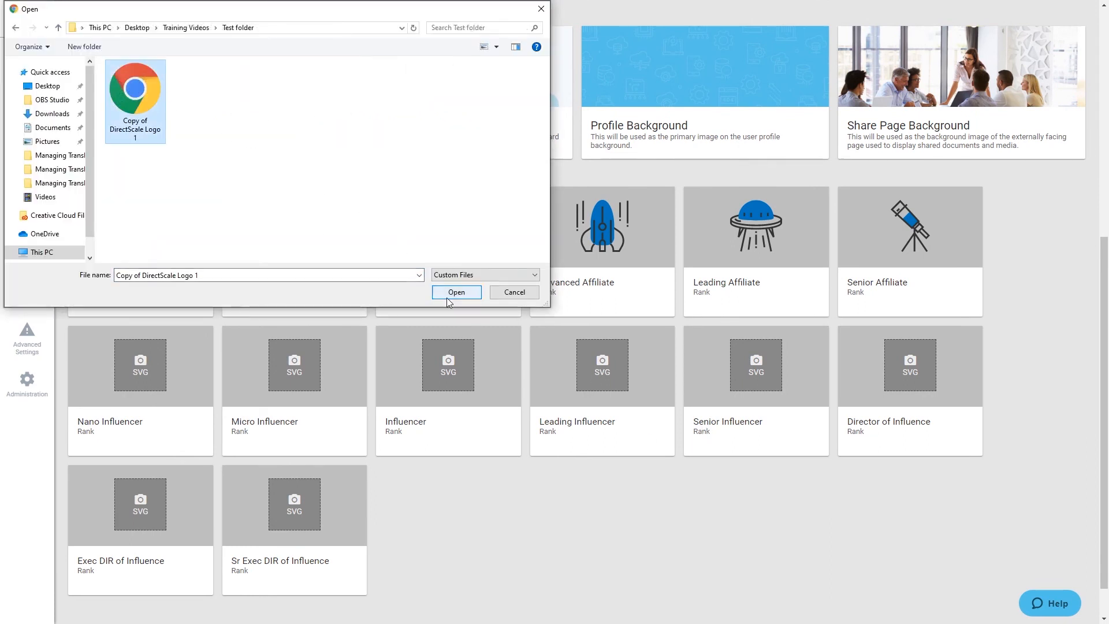
{"action": "left_click_drag", "start_coordinate": [139, 98], "coordinate": [581, 249]}
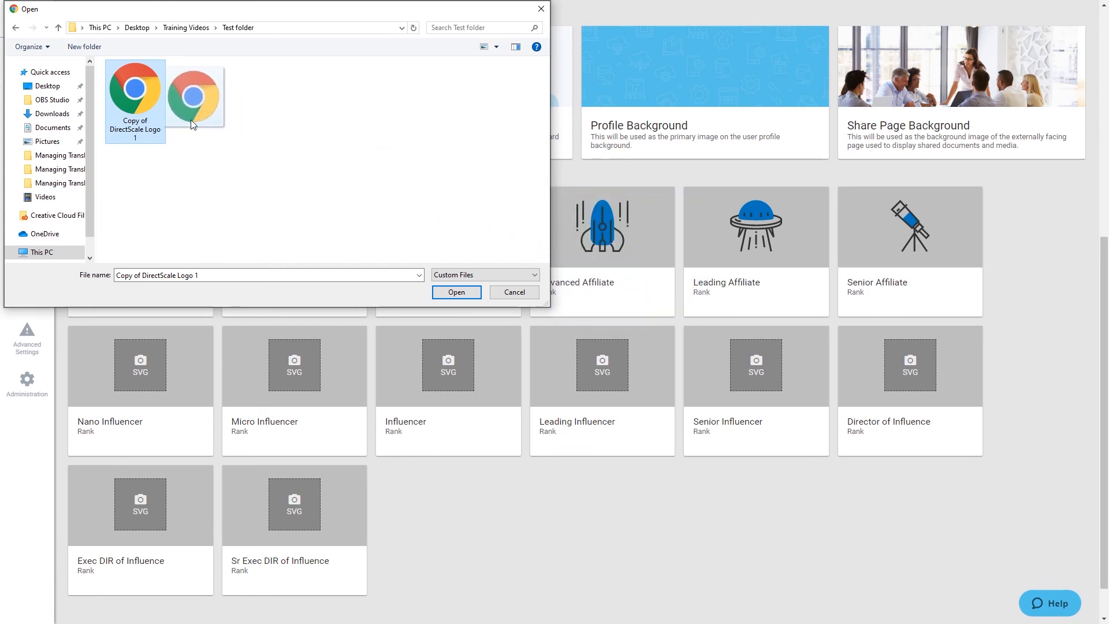
{"action": "left_click", "coordinate": [516, 293]}
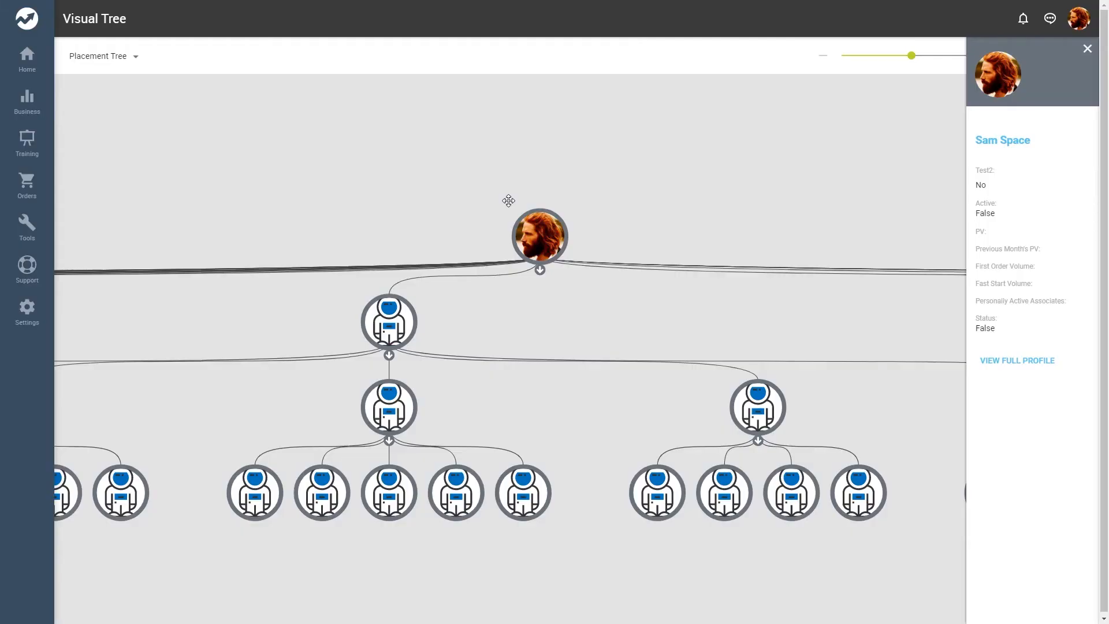
Switch to the Web Office, reload the Visual Tree and examine the root associate's details, including the Success Pack and Status data points
{"action": "key", "text": "F5"}
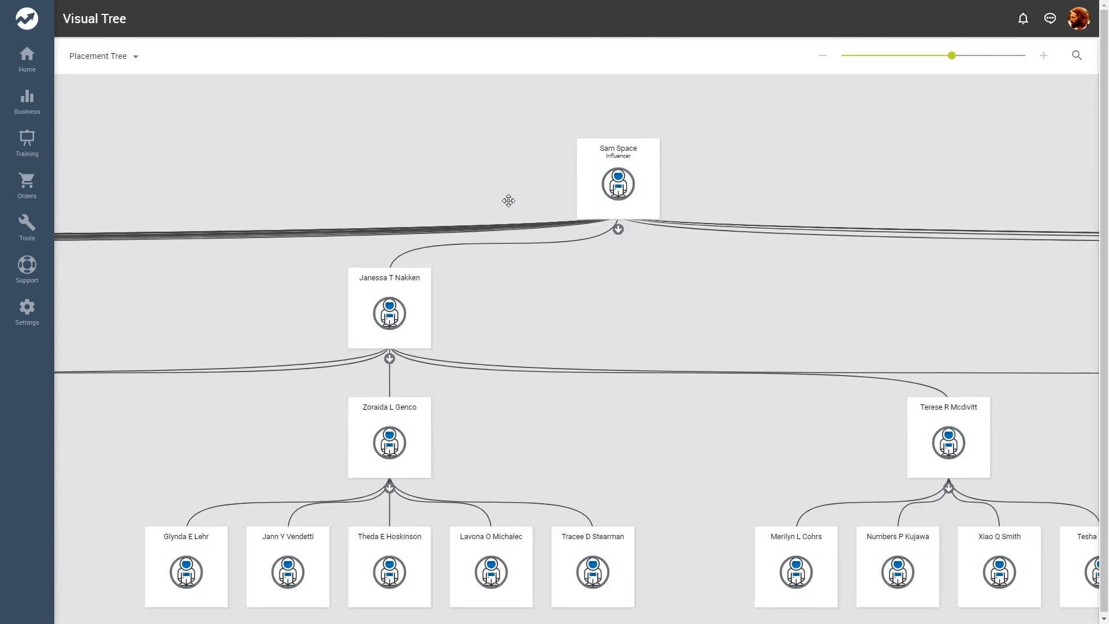
{"action": "left_click", "coordinate": [610, 192]}
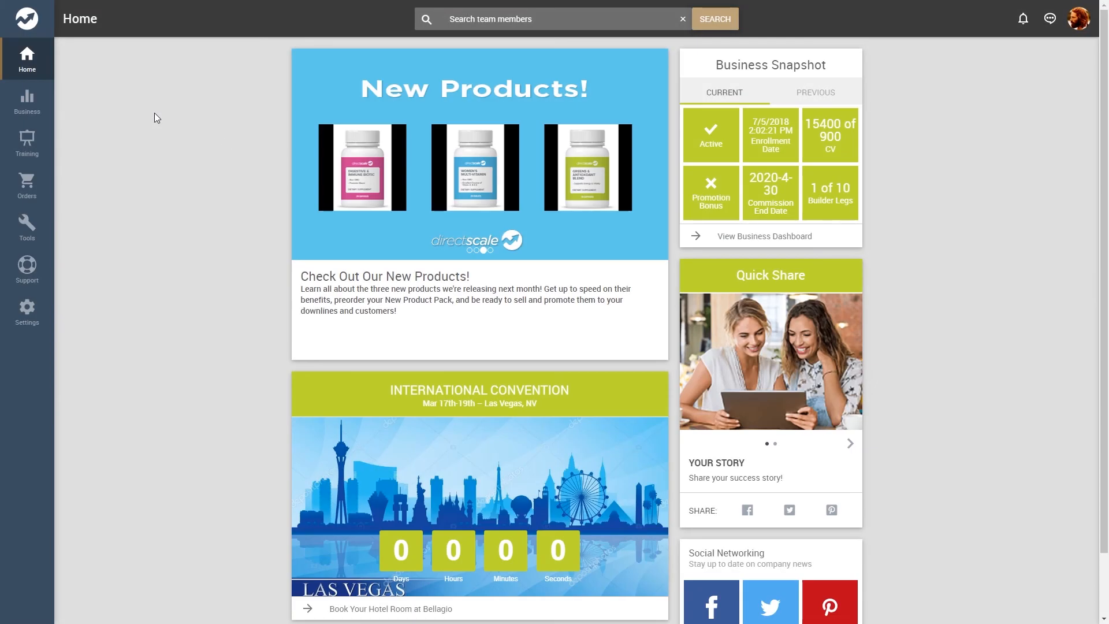
{"action": "left_click", "coordinate": [49, 96]}
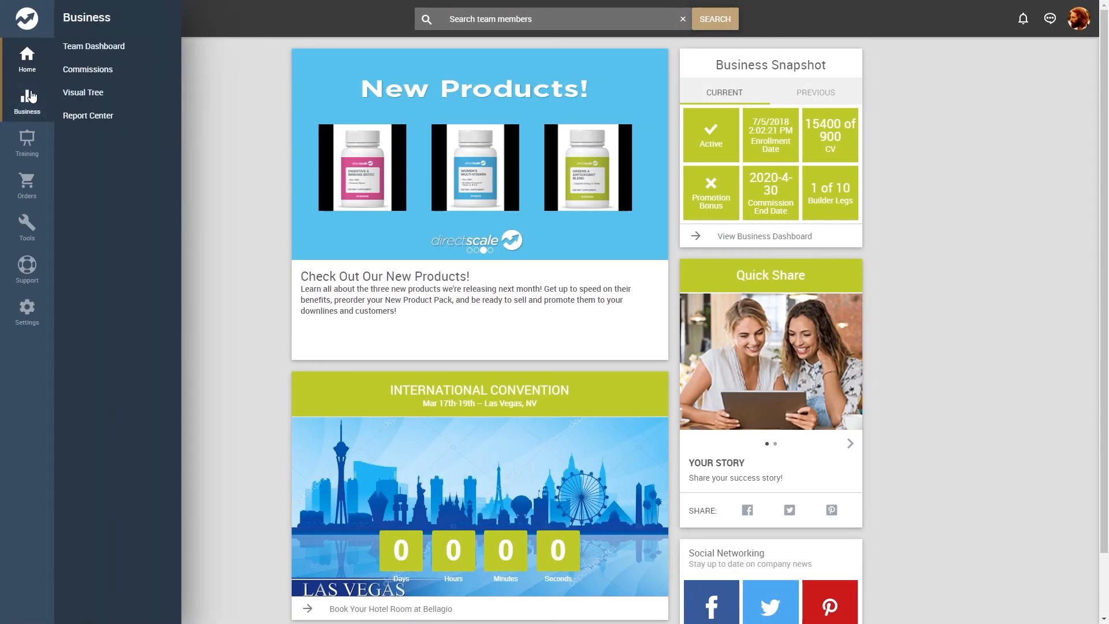
{"action": "left_click", "coordinate": [113, 98]}
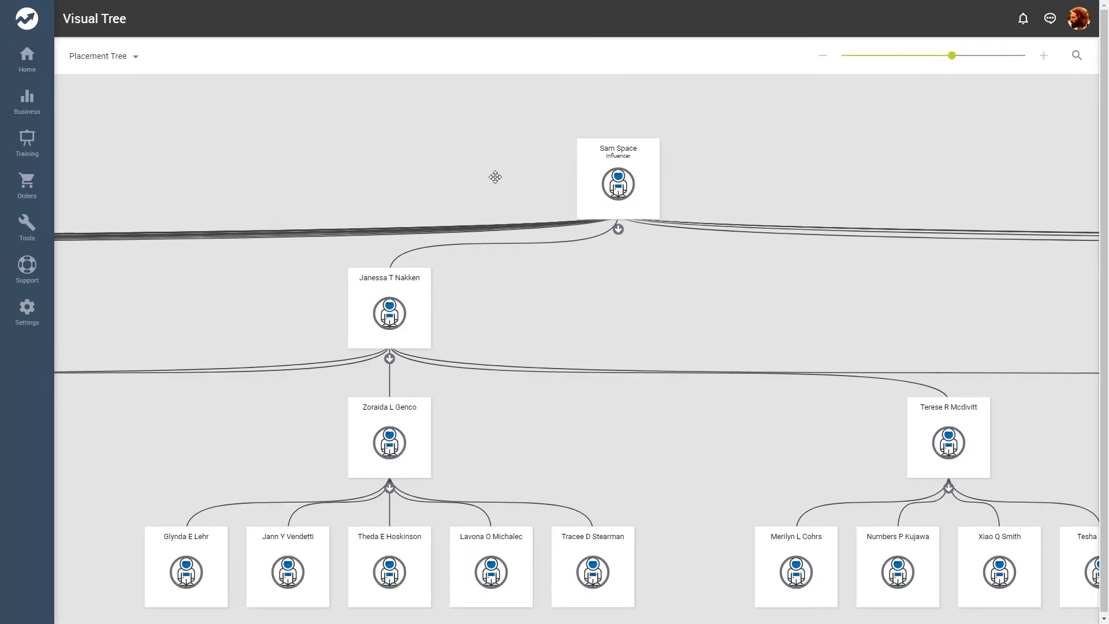
{"action": "left_click", "coordinate": [617, 182]}
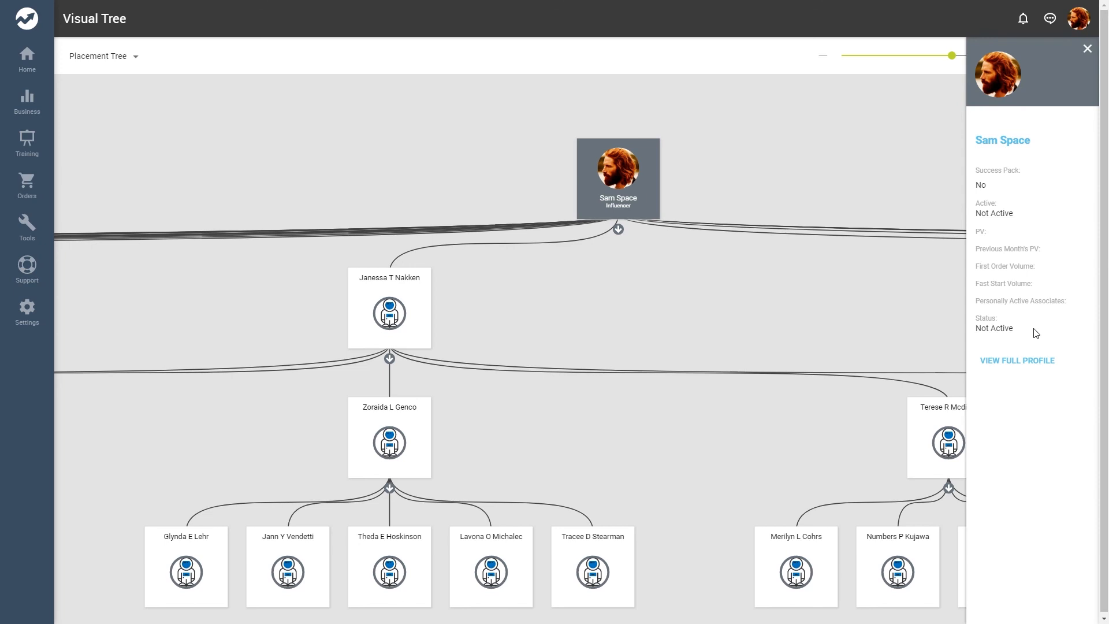
{"action": "left_click", "coordinate": [1088, 50]}
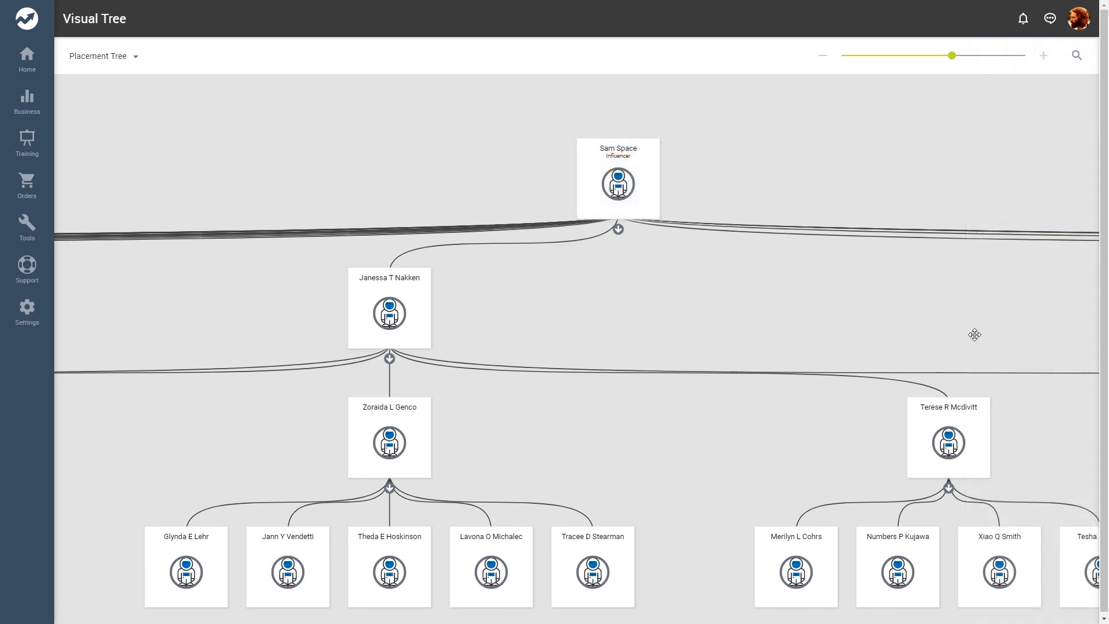
{"action": "left_click", "coordinate": [944, 430]}
{"action": "double_click", "coordinate": [944, 441]}
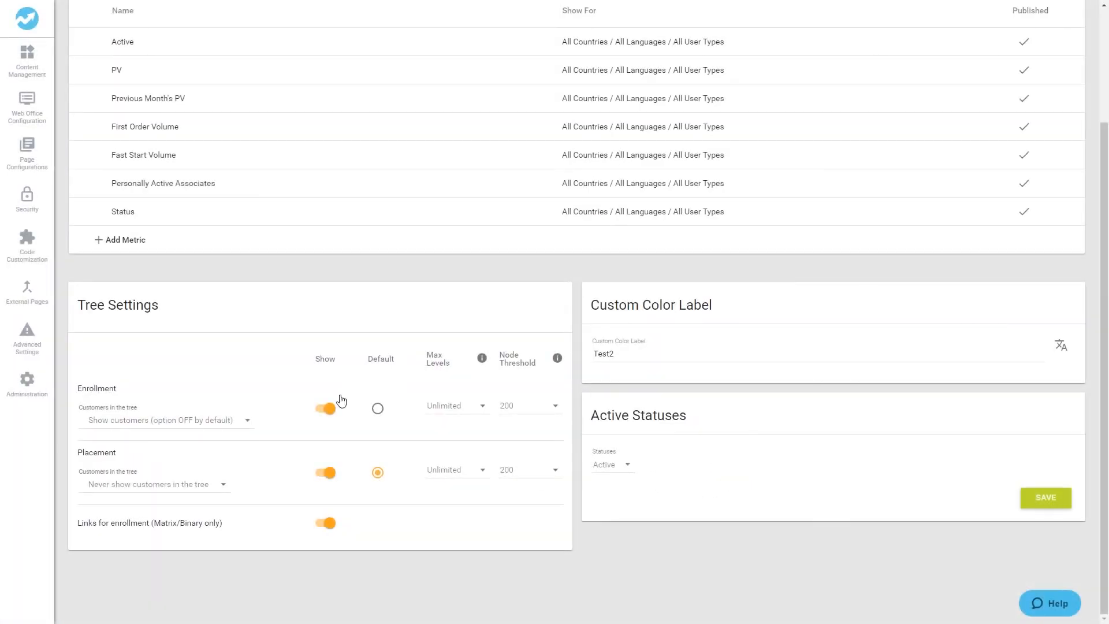
In the admin's Tree Settings, try hiding both trees and making Enrollment the default, restoring both trees and the Placement default
{"action": "left_click", "coordinate": [327, 409]}
{"action": "left_click", "coordinate": [326, 473]}
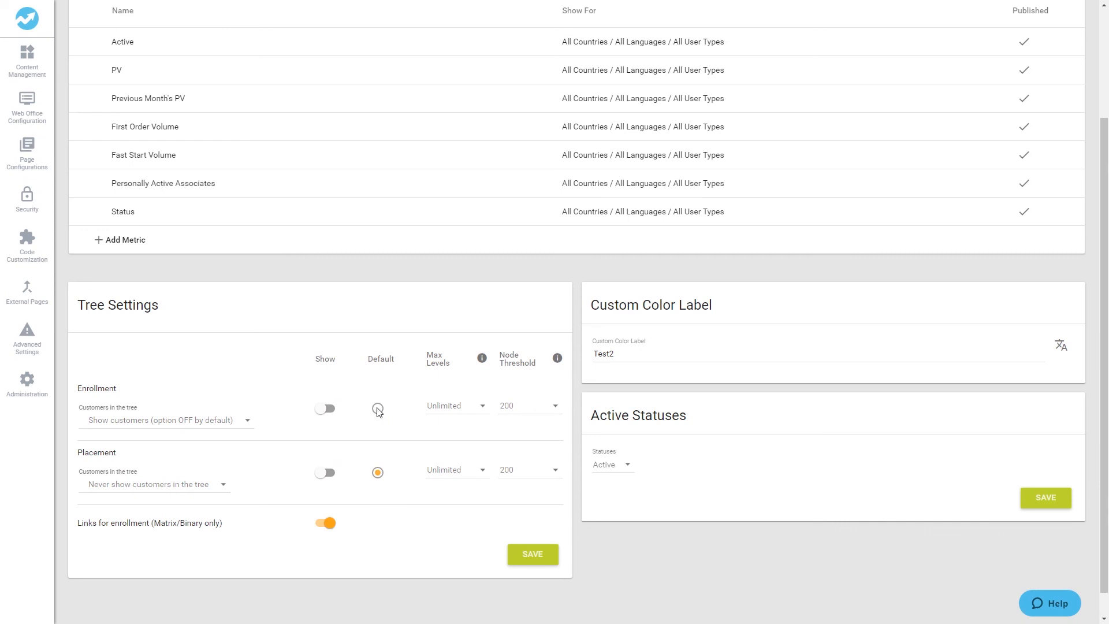
{"action": "left_click", "coordinate": [321, 407]}
{"action": "left_click", "coordinate": [327, 473]}
{"action": "left_click", "coordinate": [377, 408]}
{"action": "left_click", "coordinate": [377, 472]}
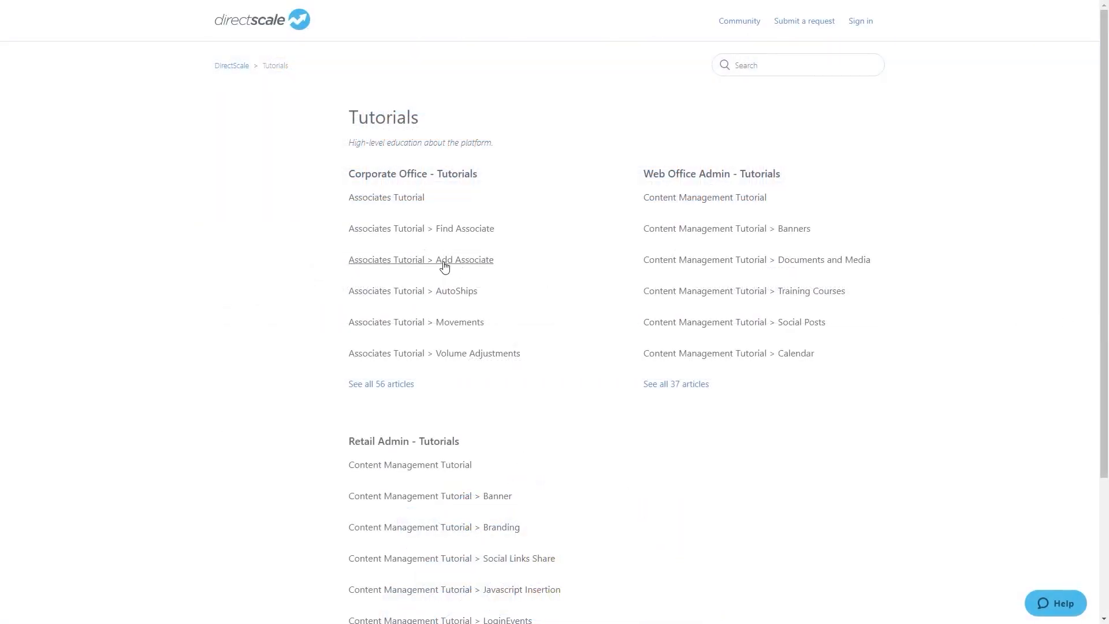
Open the Add Associate tutorial in the DirectScale help center and enter "How to add a new market?" in the help search
{"action": "left_click", "coordinate": [445, 260]}
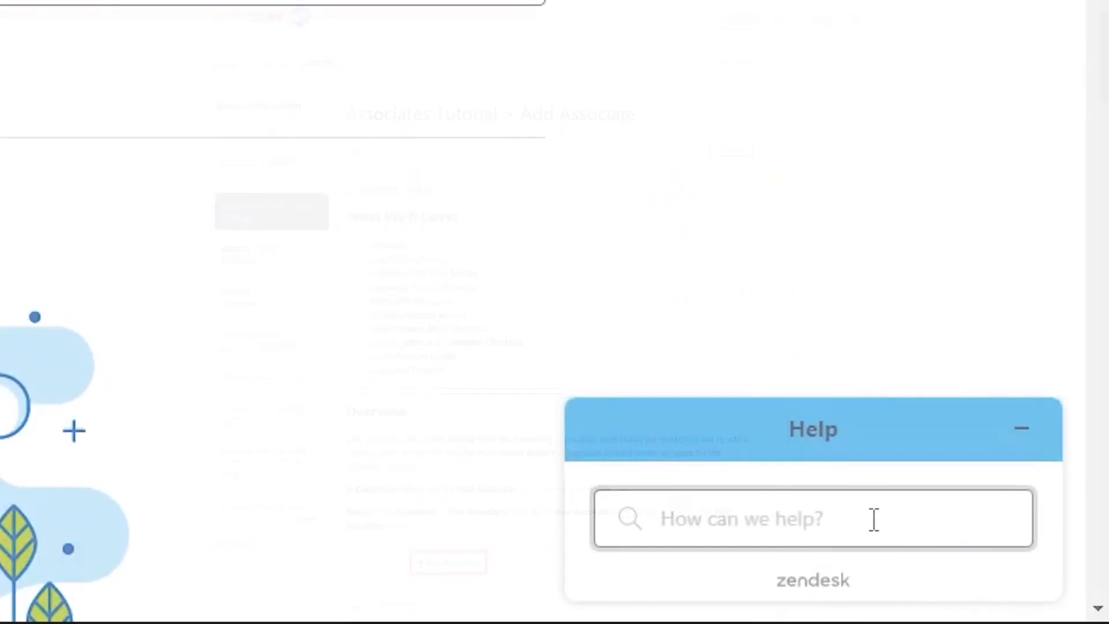
{"action": "type", "text": "How to add a new market?"}
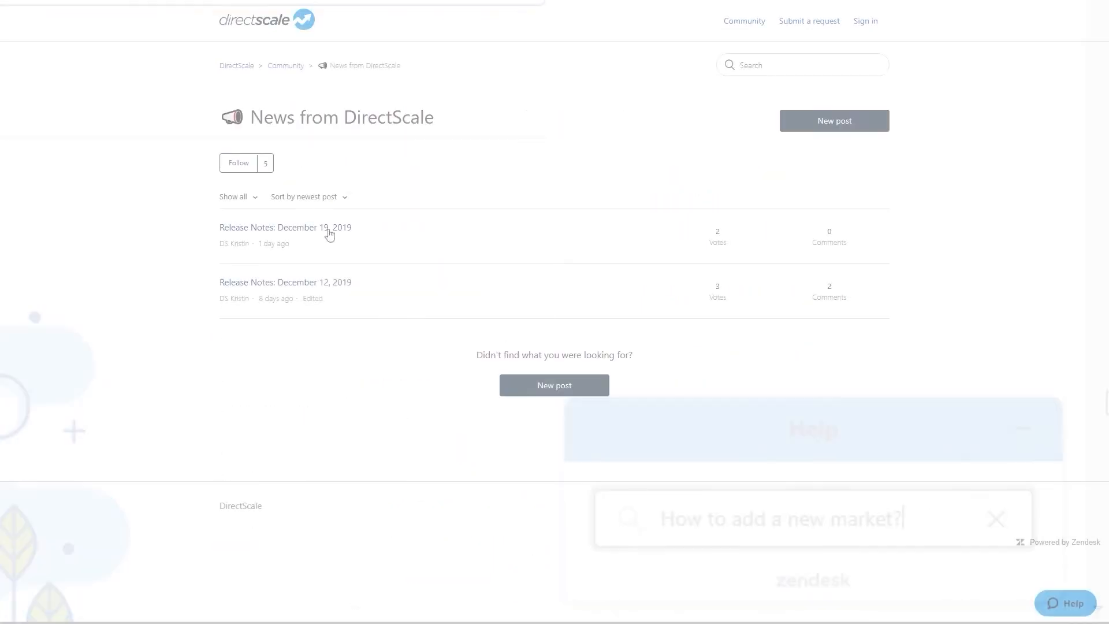
Open the Release Notes: December 12, 2019 post in the DirectScale community news and read through it
{"action": "left_click", "coordinate": [404, 283]}
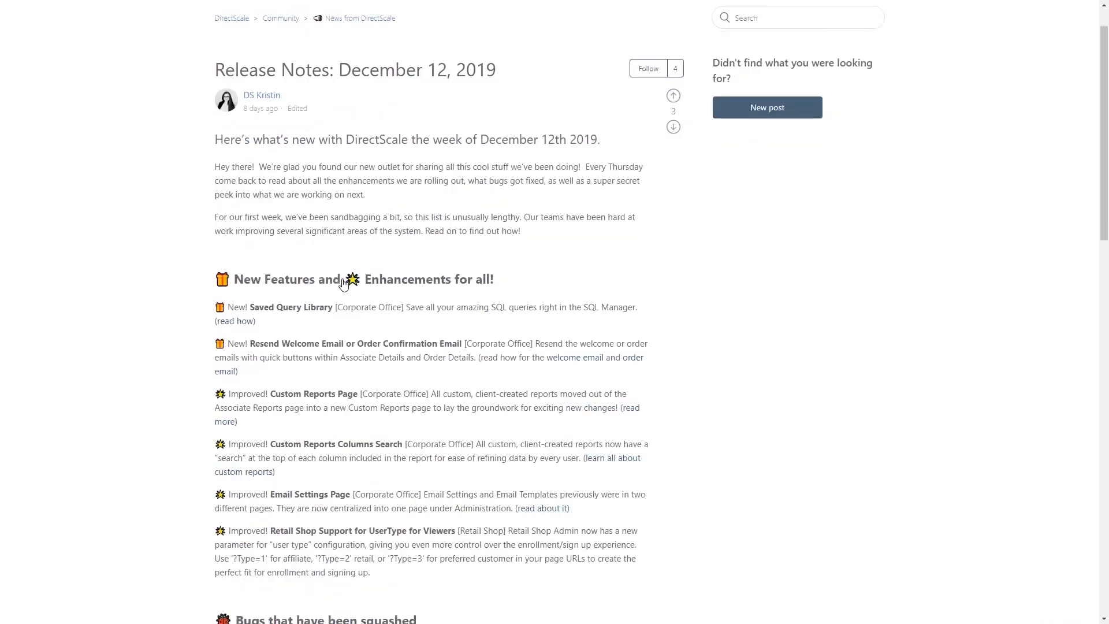
{"action": "scroll", "coordinate": [661, 324], "scroll_direction": "down", "scroll_amount": 6}
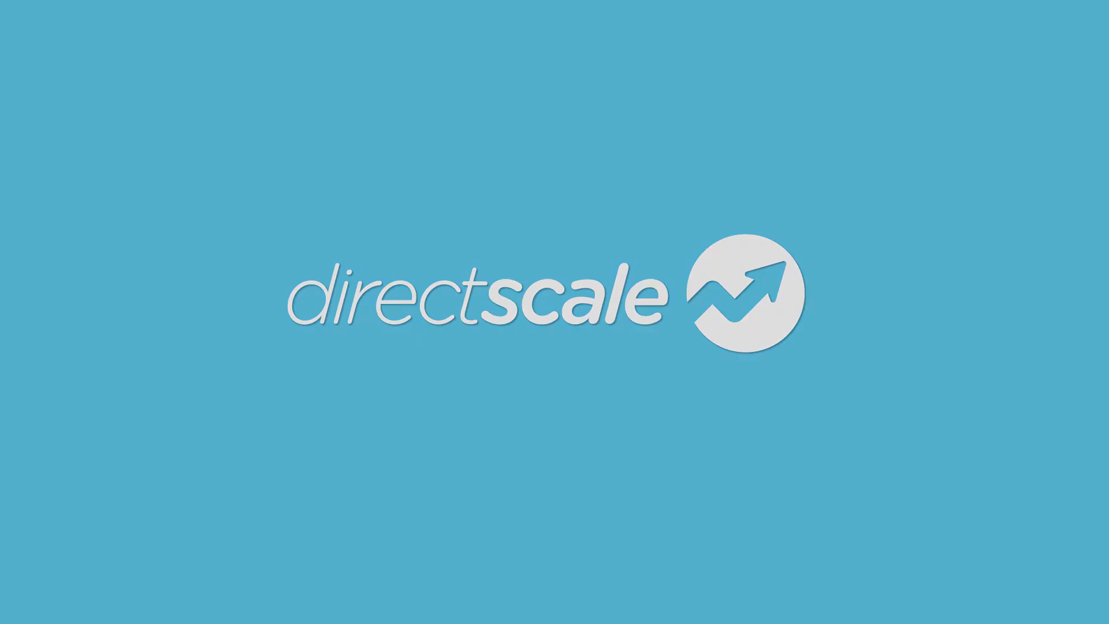